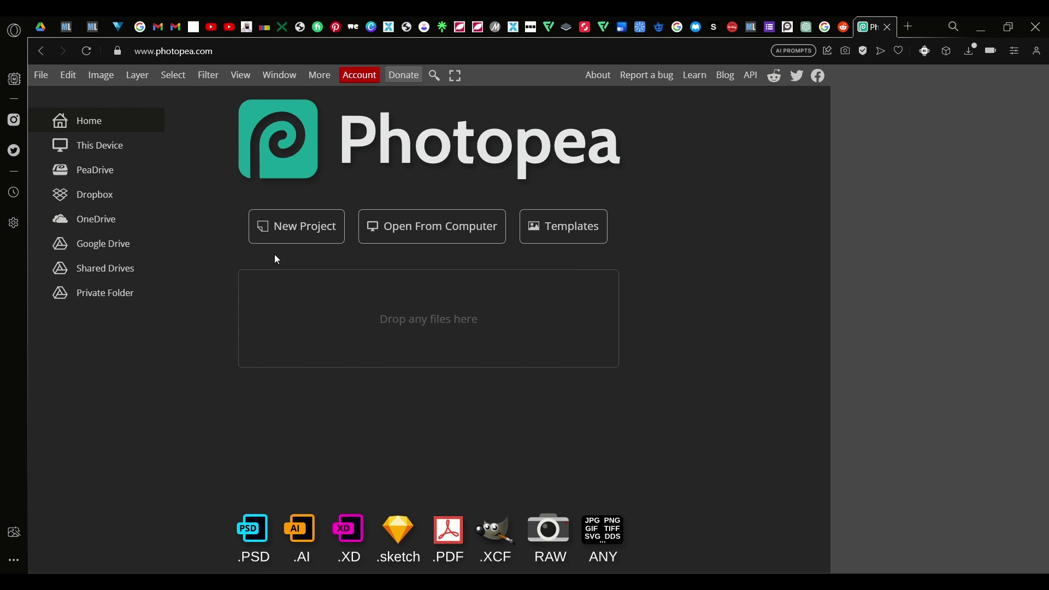
Create a new 1280×720 document from the Youtube Thumbnail preset
click(293, 232)
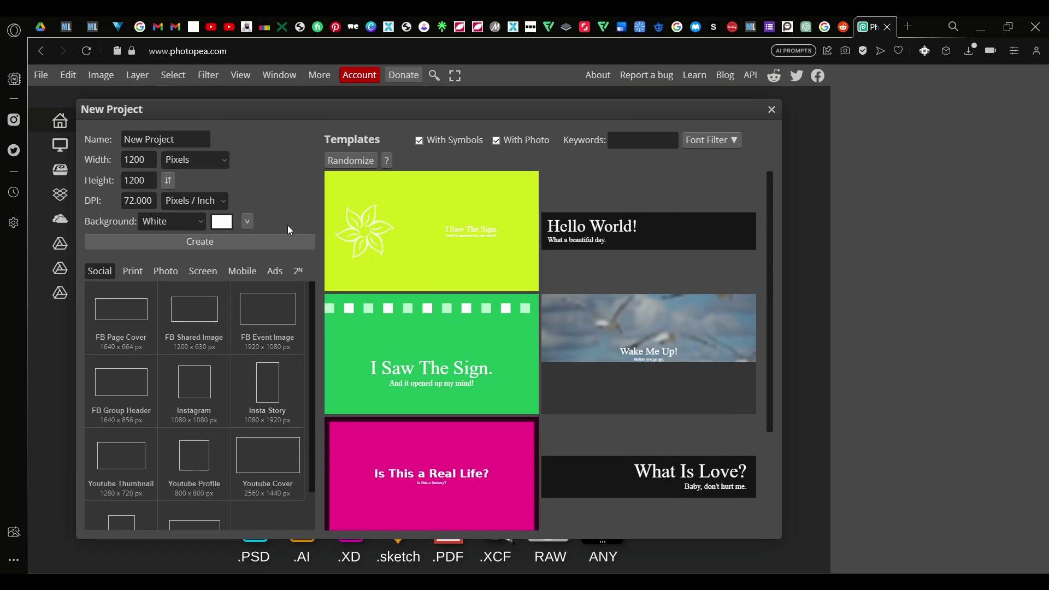
scroll(247, 288, down, 1)
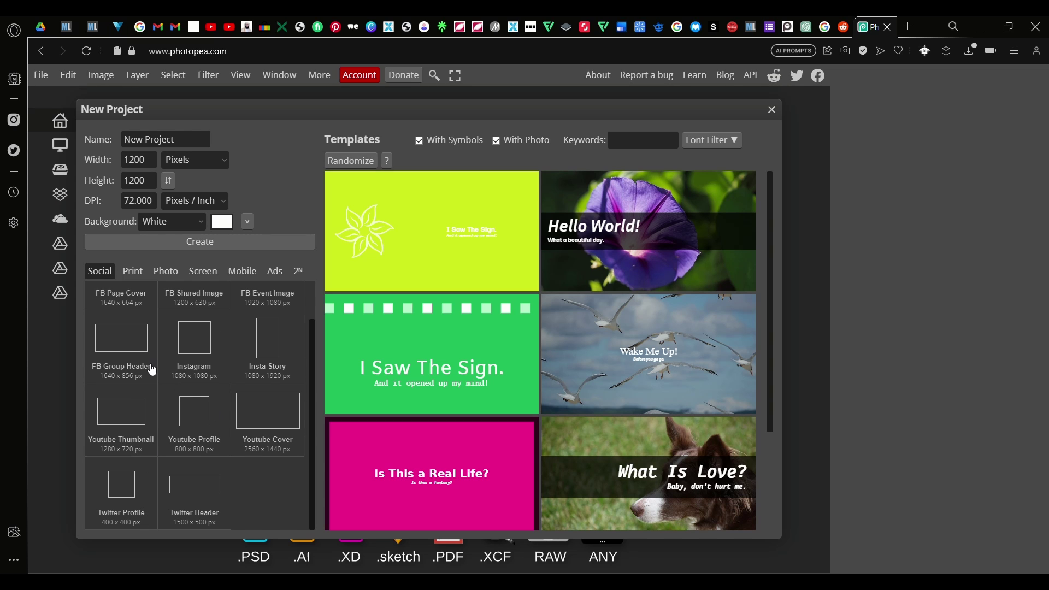
click(124, 415)
double_click(121, 419)
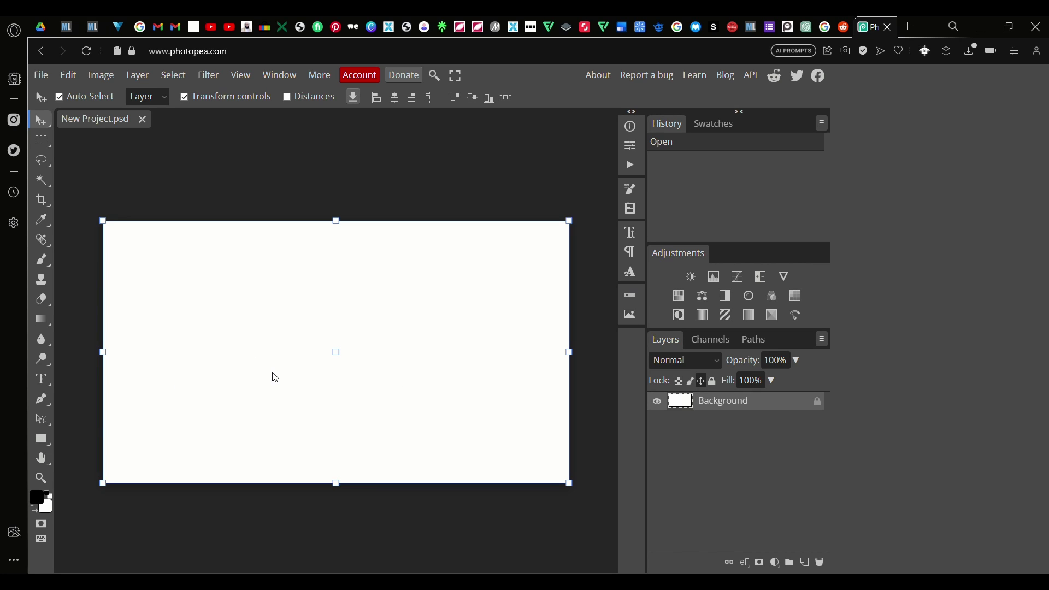
Add the text '3D EFFECT' to the canvas
key(t)
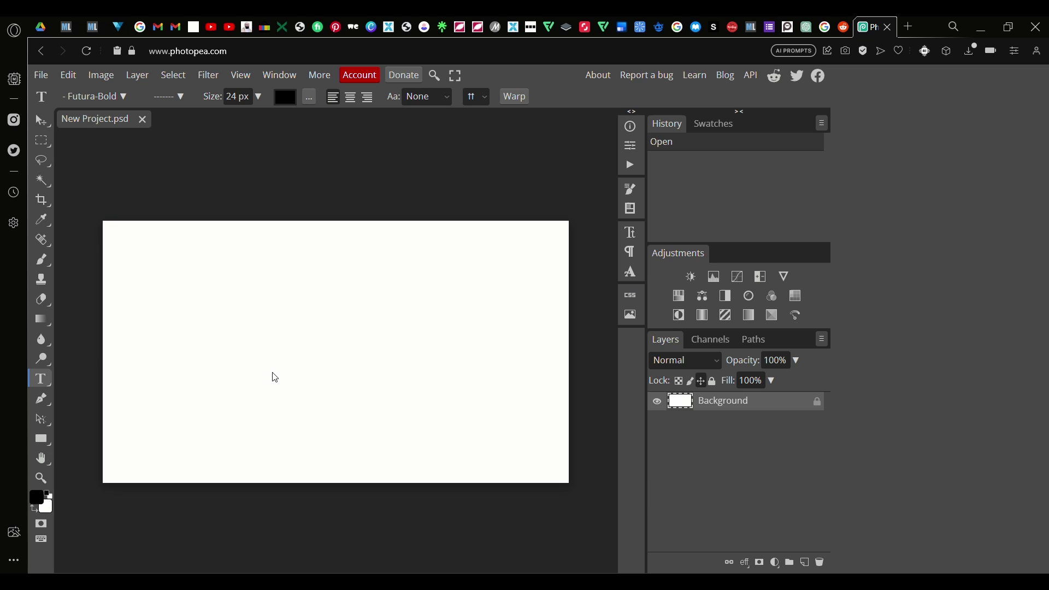
click(217, 327)
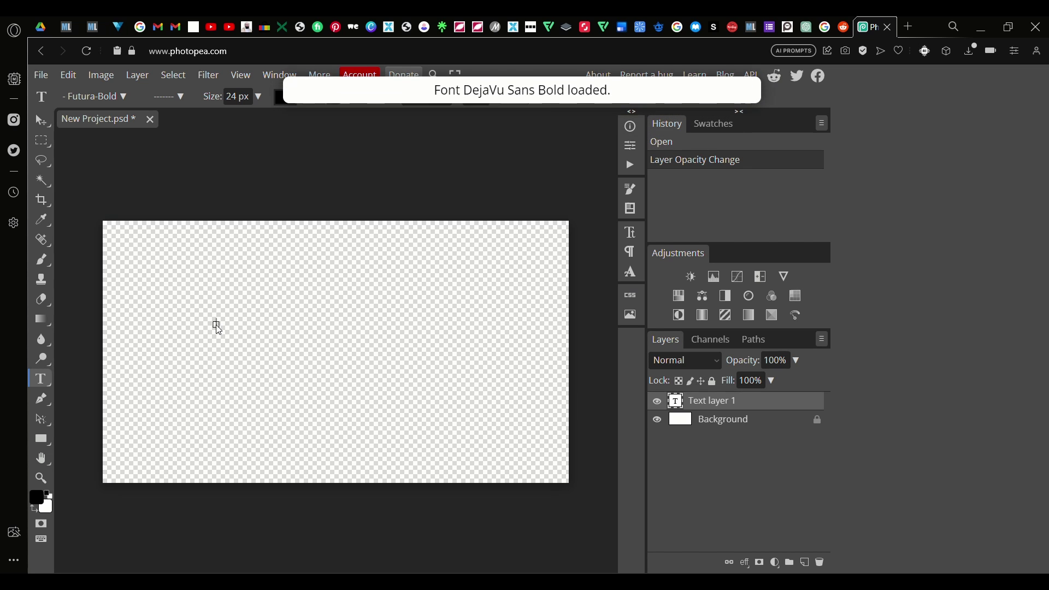
text(3D EFFECT)
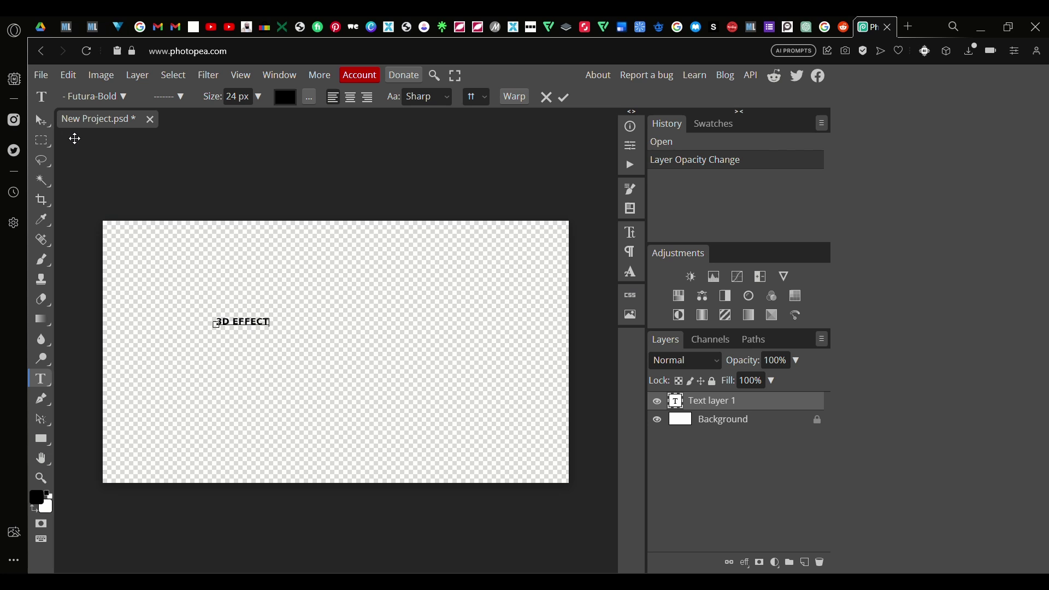
click(41, 119)
Enlarge the 3D EFFECT text to about 547% and move it up and right
scroll(258, 319, up, 5)
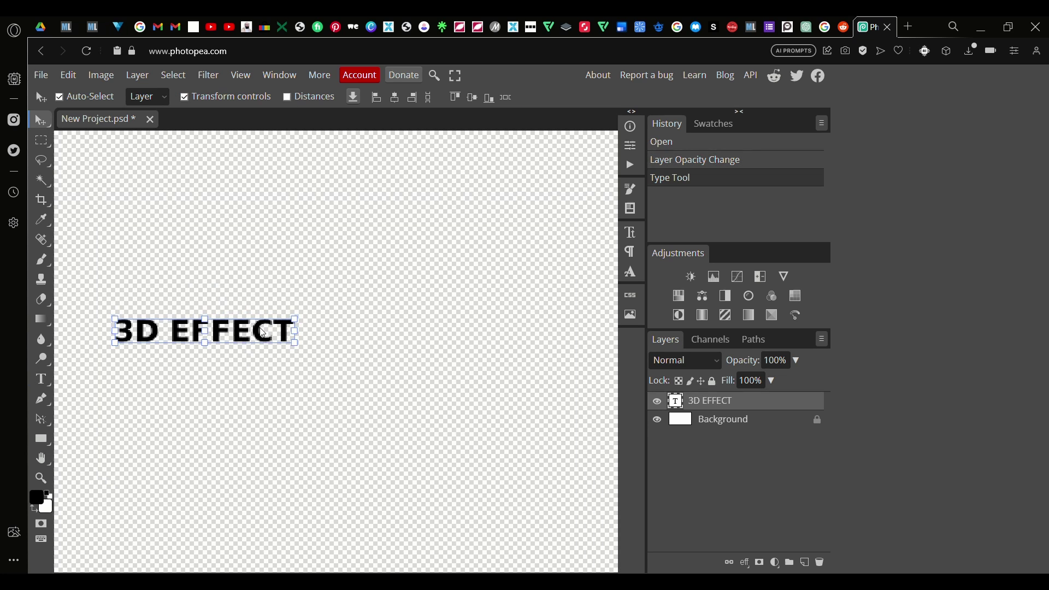
drag(258, 318, 444, 321)
scroll(403, 319, down, 2)
scroll(404, 319, up, 3)
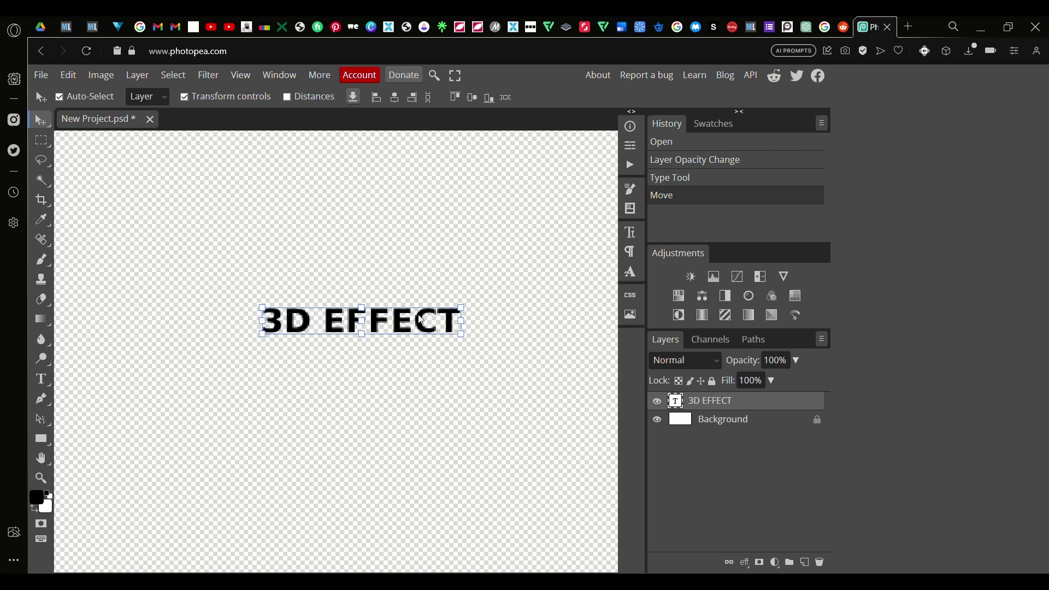
scroll(382, 324, down, 5)
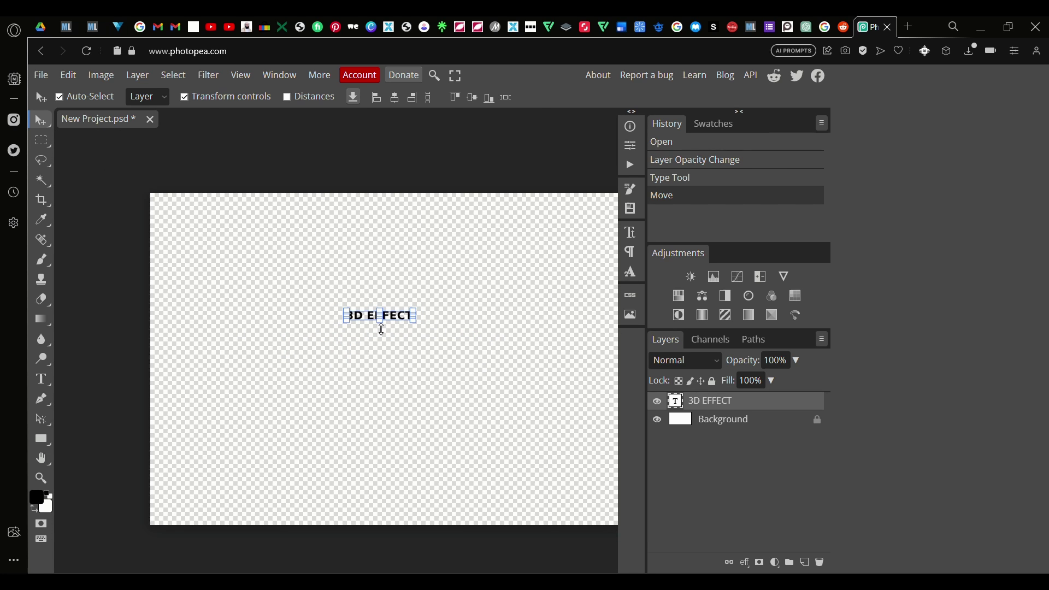
drag(380, 324, 388, 359)
scroll(375, 267, down, 2)
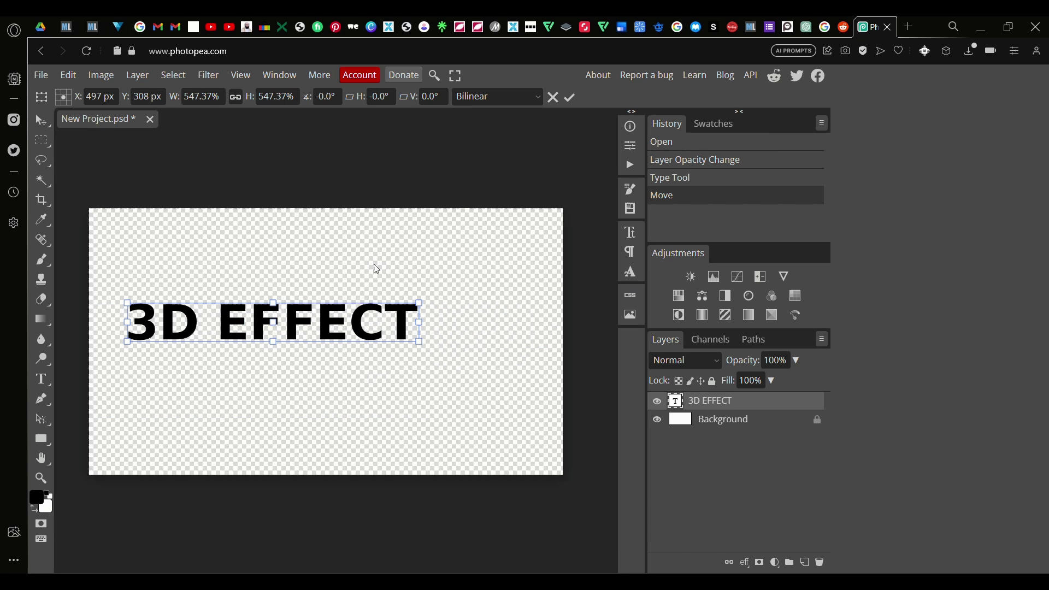
drag(361, 321, 402, 281)
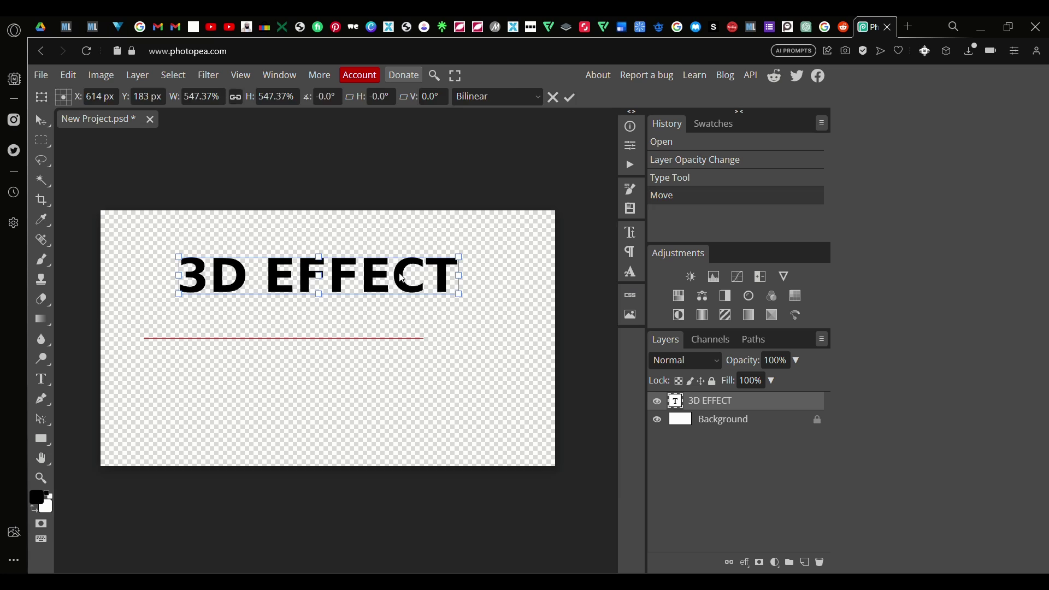
key(Return)
key(t)
scroll(253, 288, up, 1)
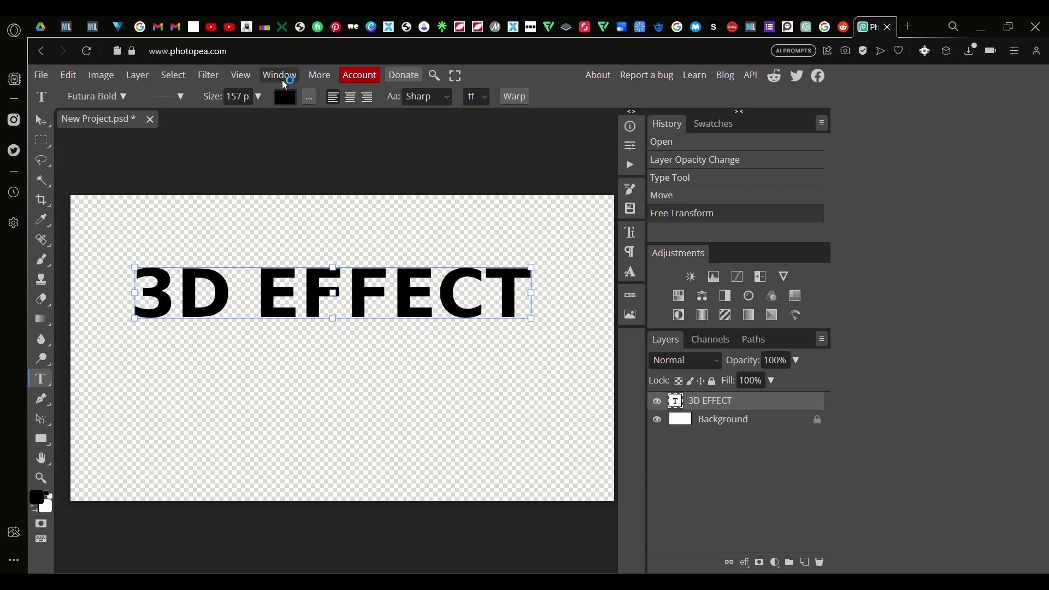
click(282, 80)
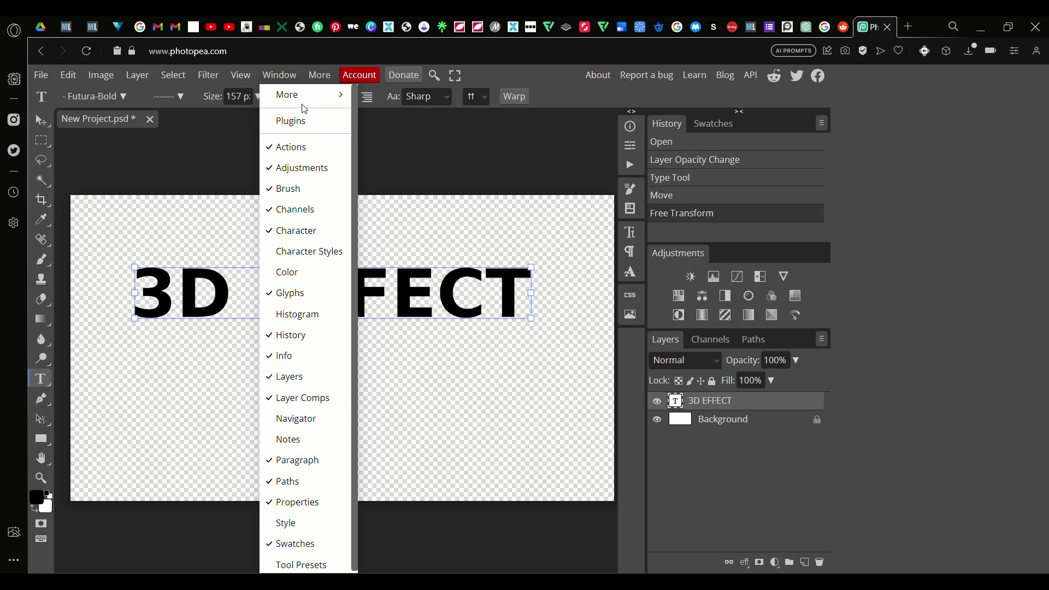
click(787, 411)
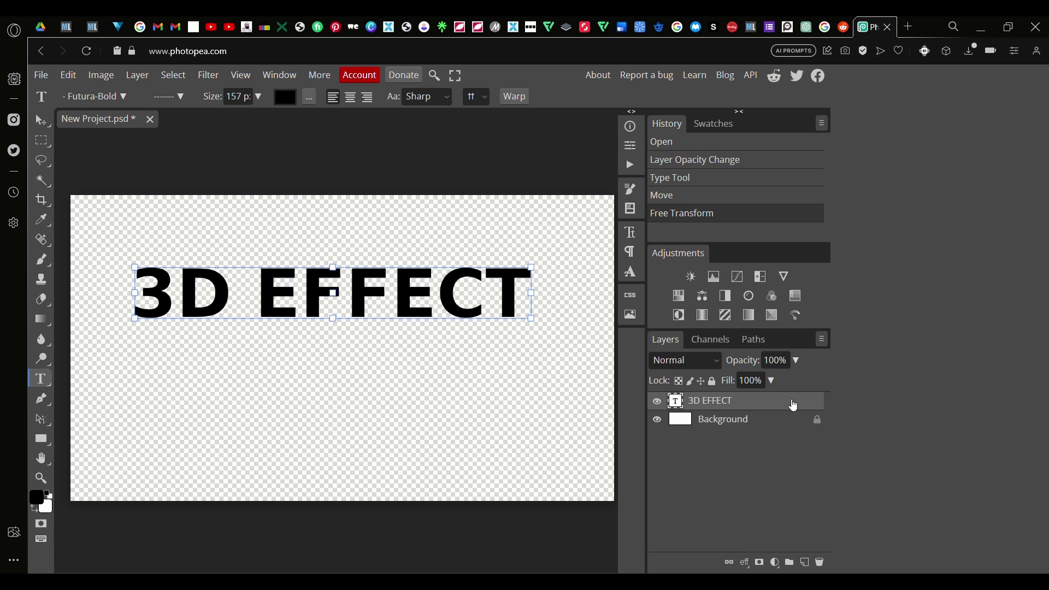
Give the 3D EFFECT layer a pure yellow (#ffff00) Color Overlay
double_click(794, 405)
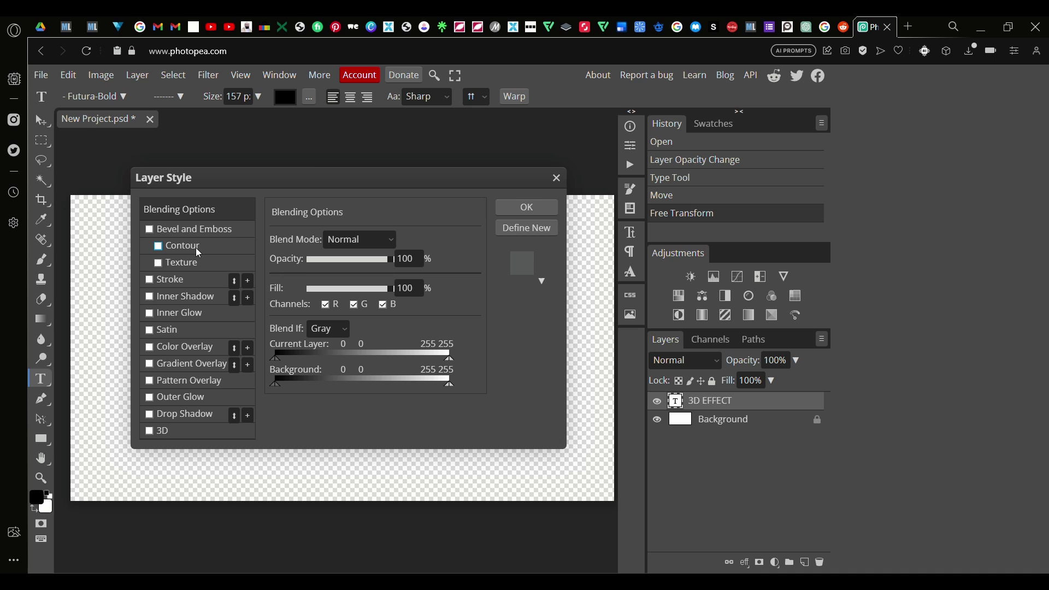
drag(316, 176, 305, 309)
scroll(306, 345, down, 2)
scroll(306, 246, down, 1)
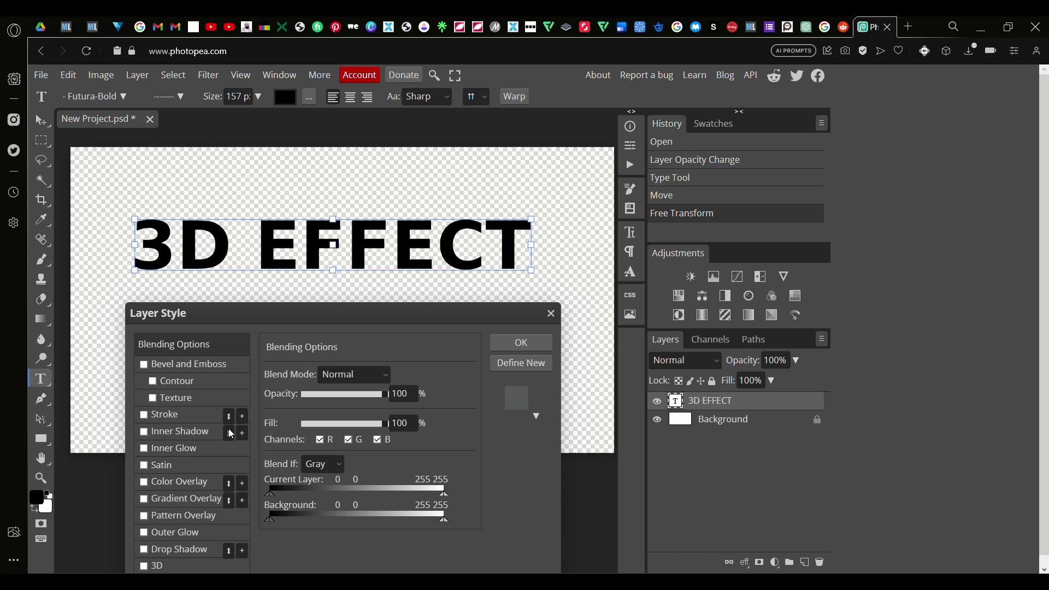
click(144, 483)
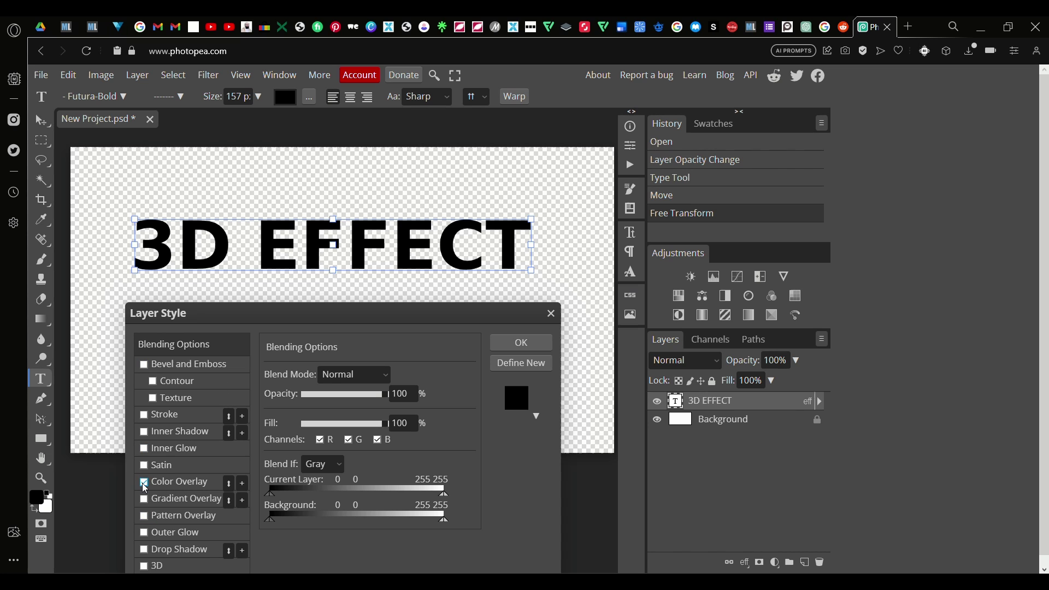
click(191, 485)
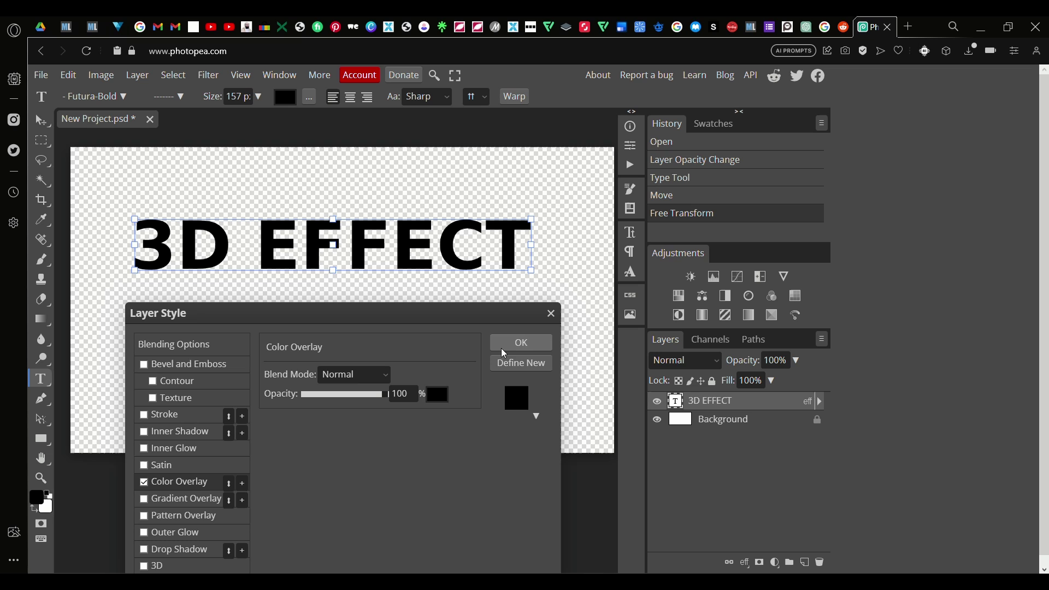
click(438, 395)
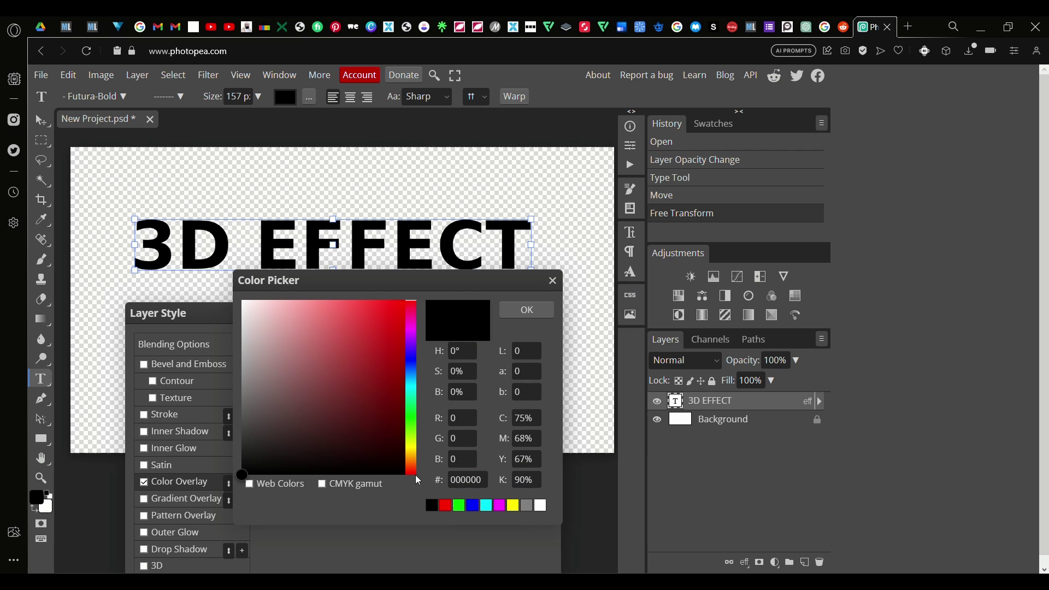
click(514, 507)
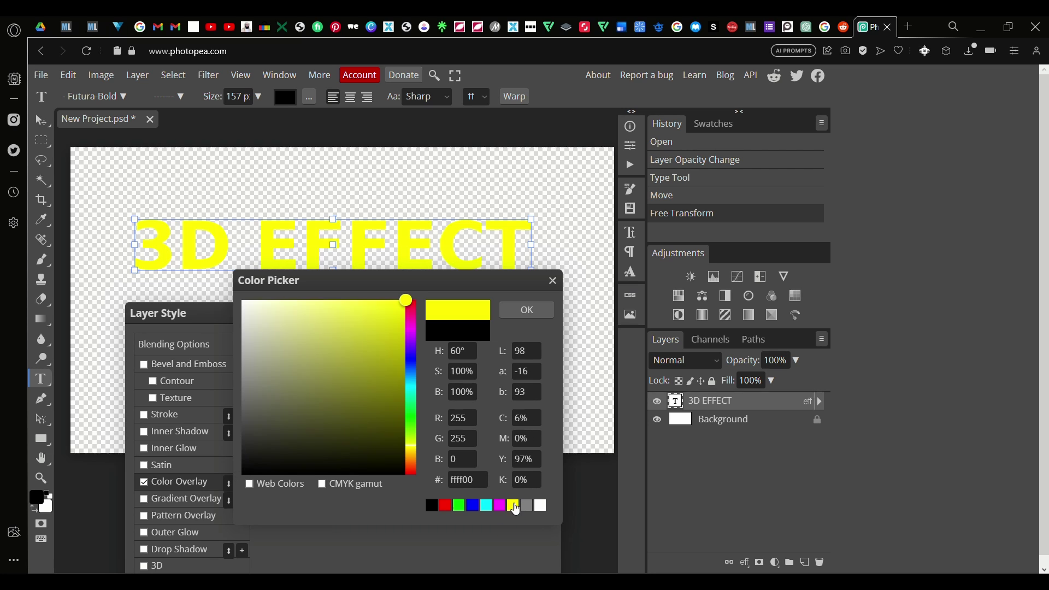
click(523, 308)
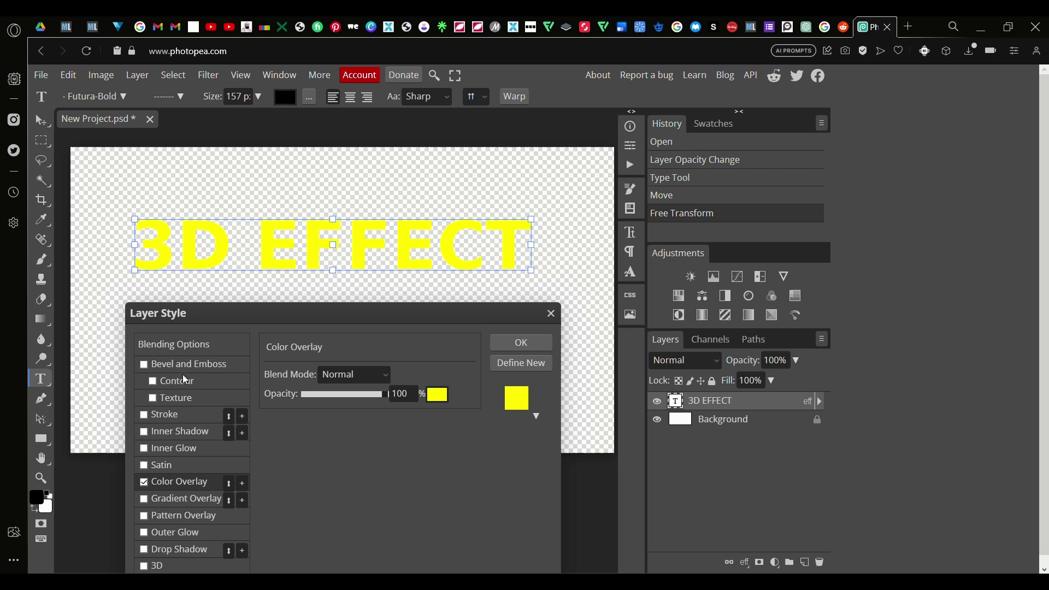
Enable a black Stroke on the text and set its size to 10 px
click(181, 414)
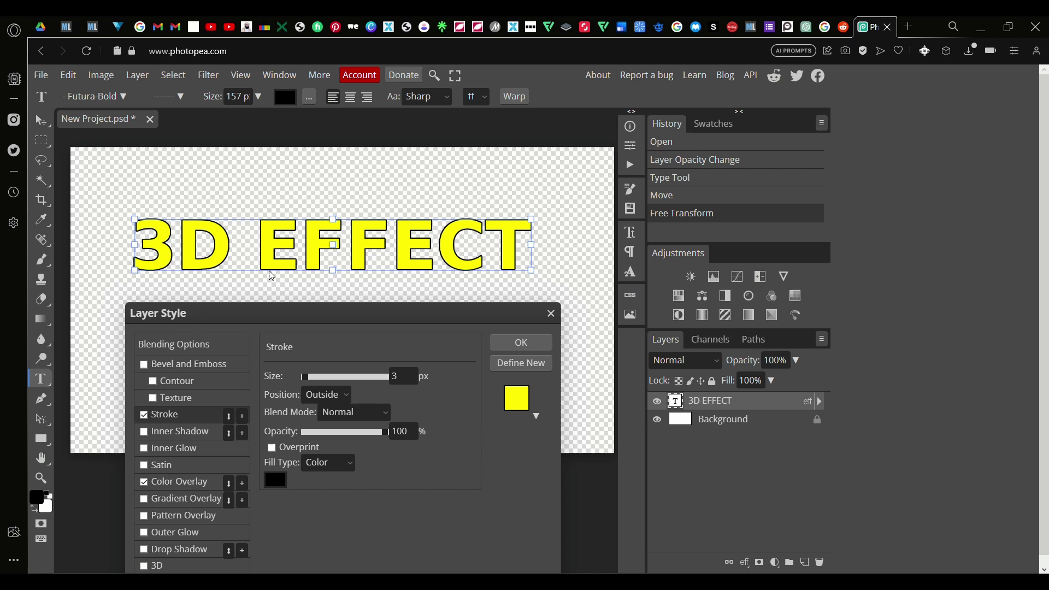
scroll(315, 232, up, 4)
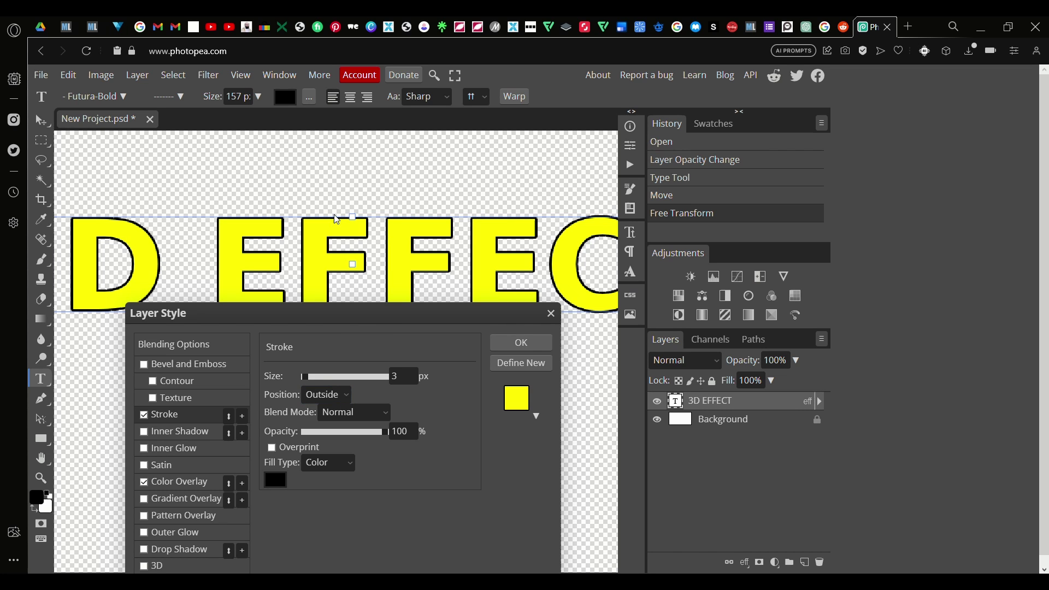
drag(308, 375, 314, 376)
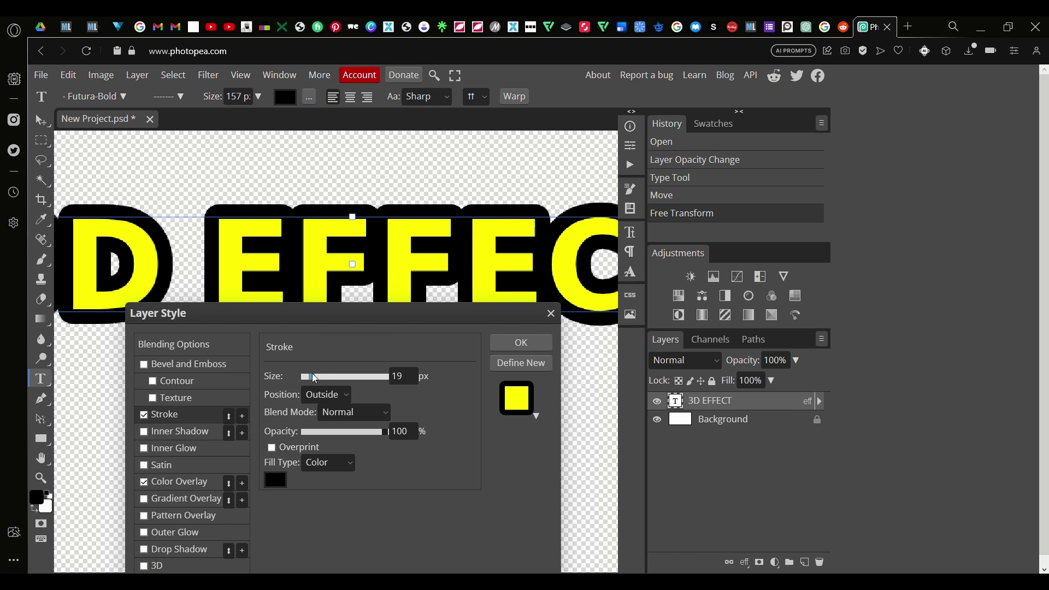
scroll(342, 255, down, 3)
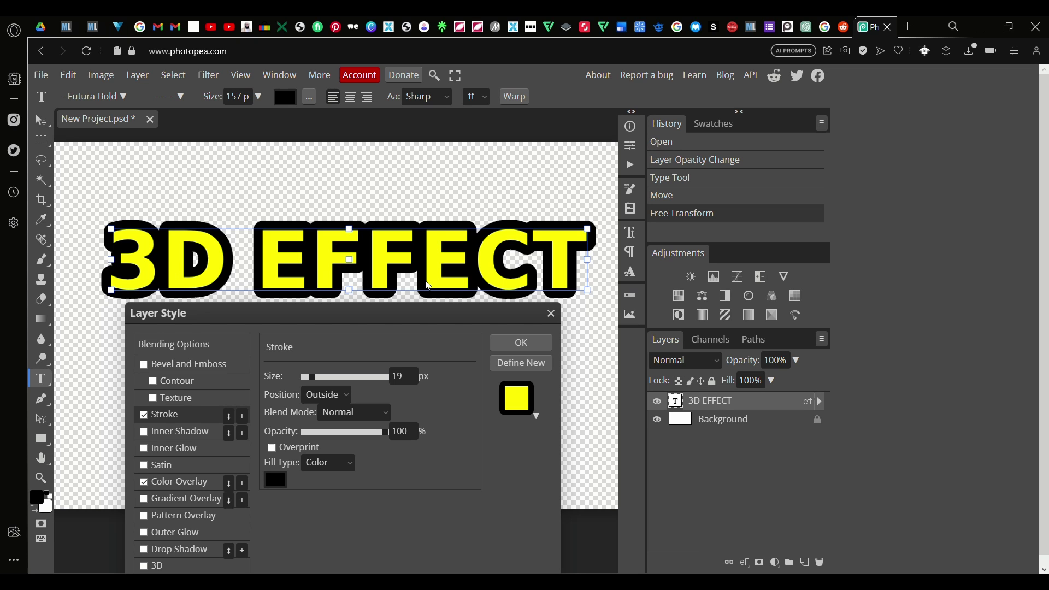
mouse_move(308, 376)
mouse_down()
mouse_move(254, 368)
mouse_move(263, 369)
mouse_up()
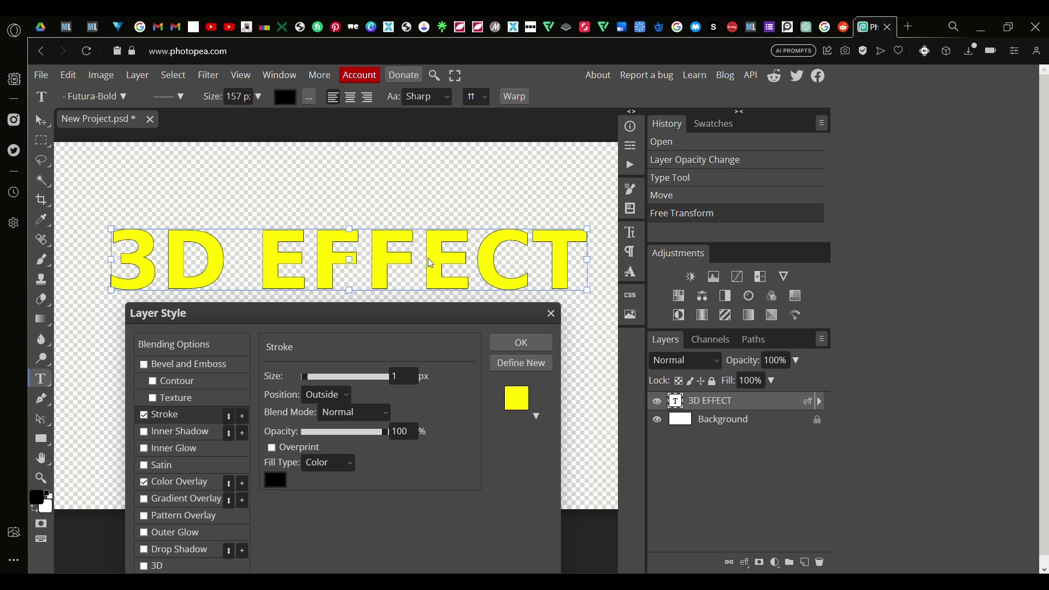
click(403, 377)
text(9)
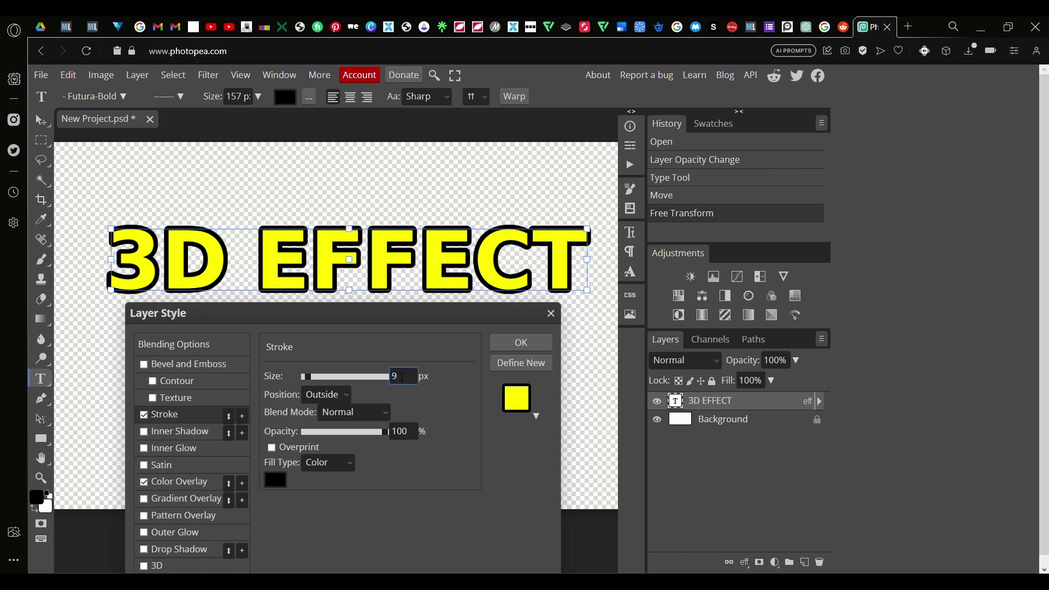
key(Up)
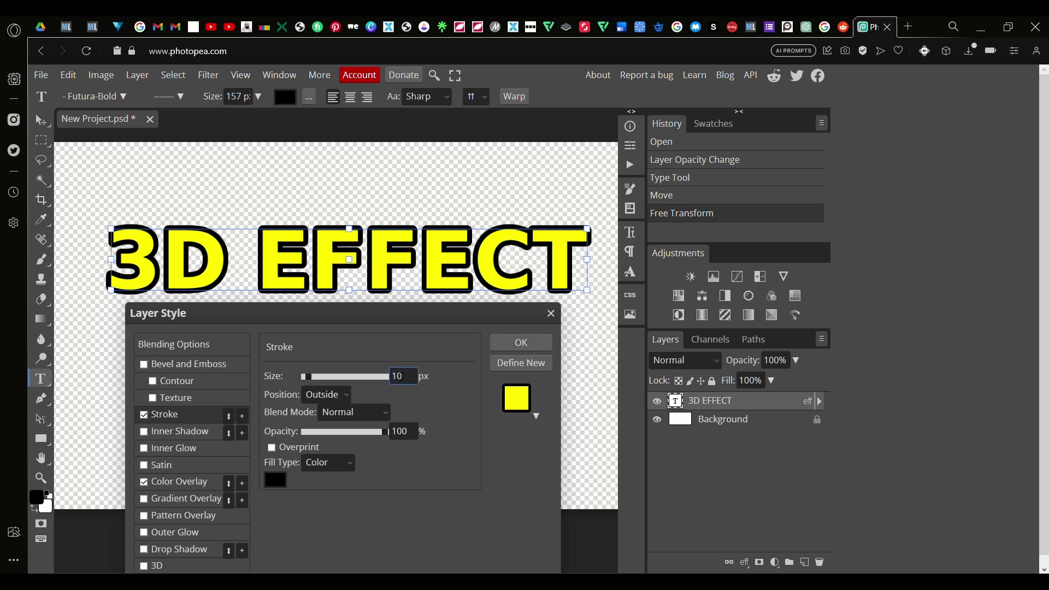
key(Up)
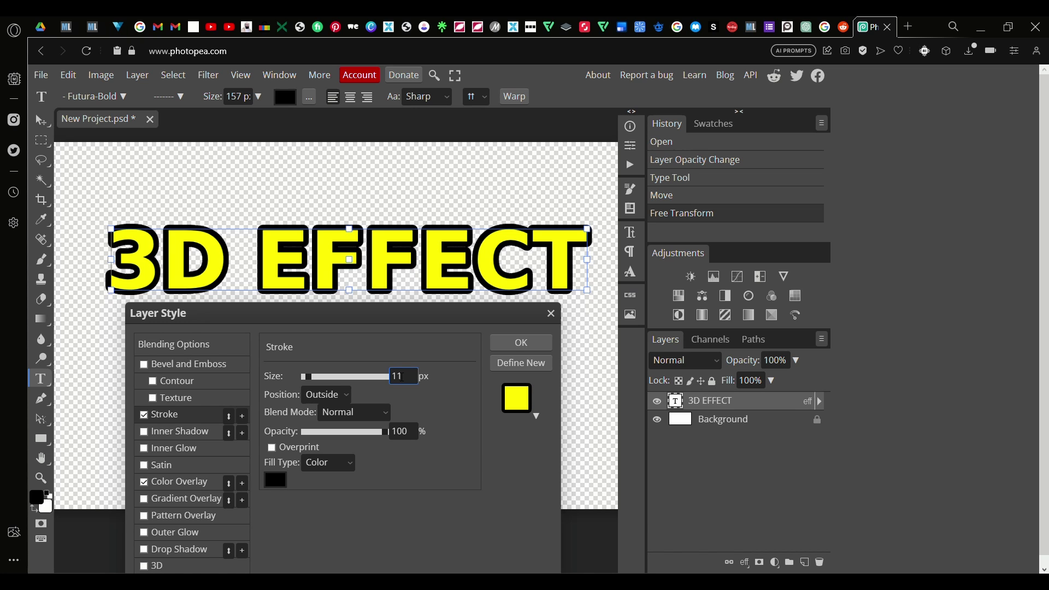
key(Down)
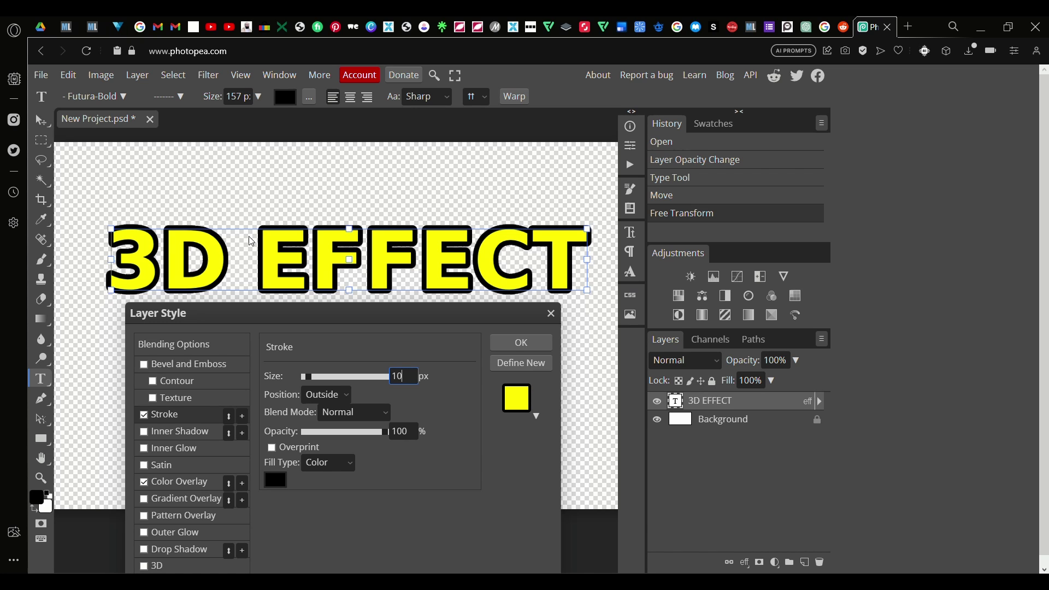
Apply the outline style and delete the stray empty text layer
click(522, 342)
click(352, 331)
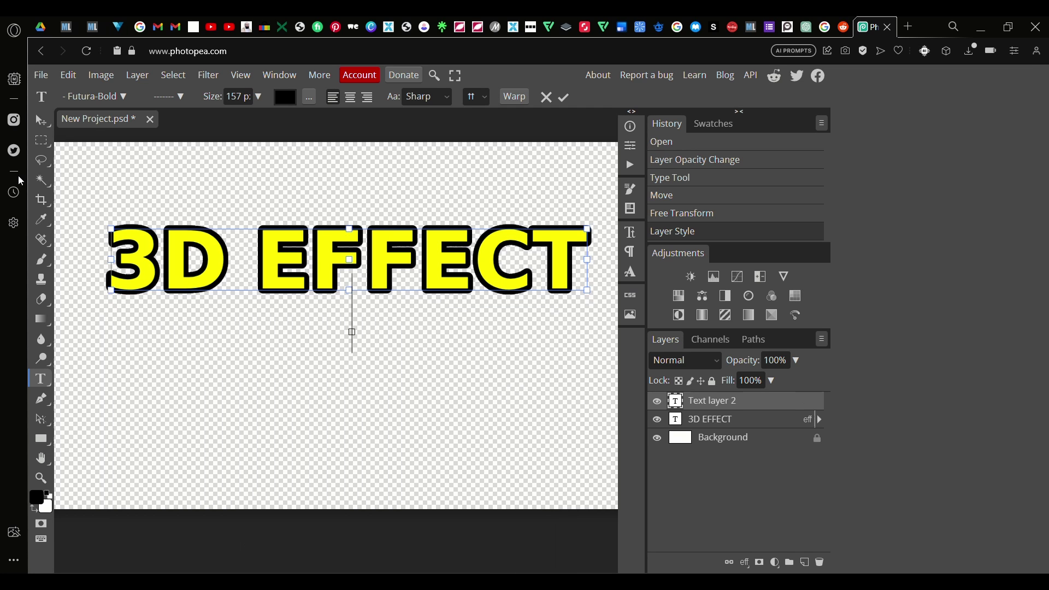
click(46, 127)
click(390, 270)
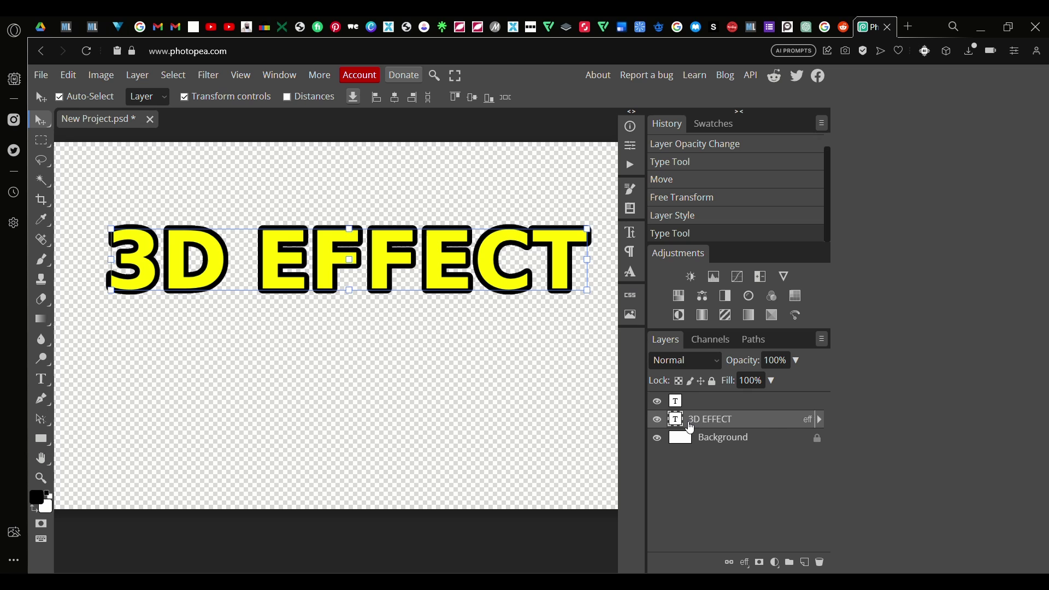
click(733, 402)
key(Delete)
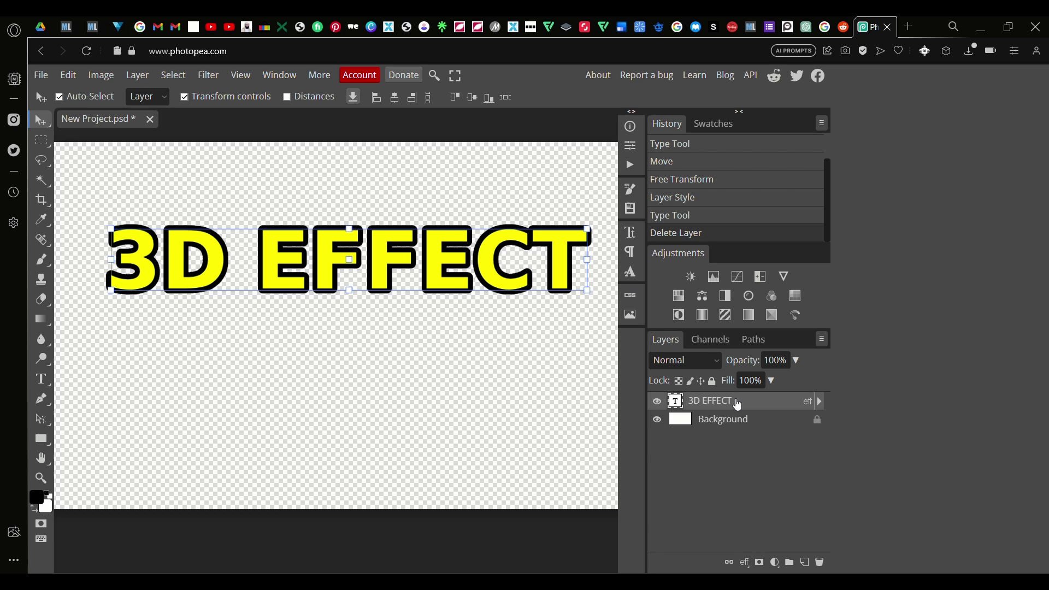
Reopen the Layer Style settings for the 3D EFFECT layer
double_click(768, 405)
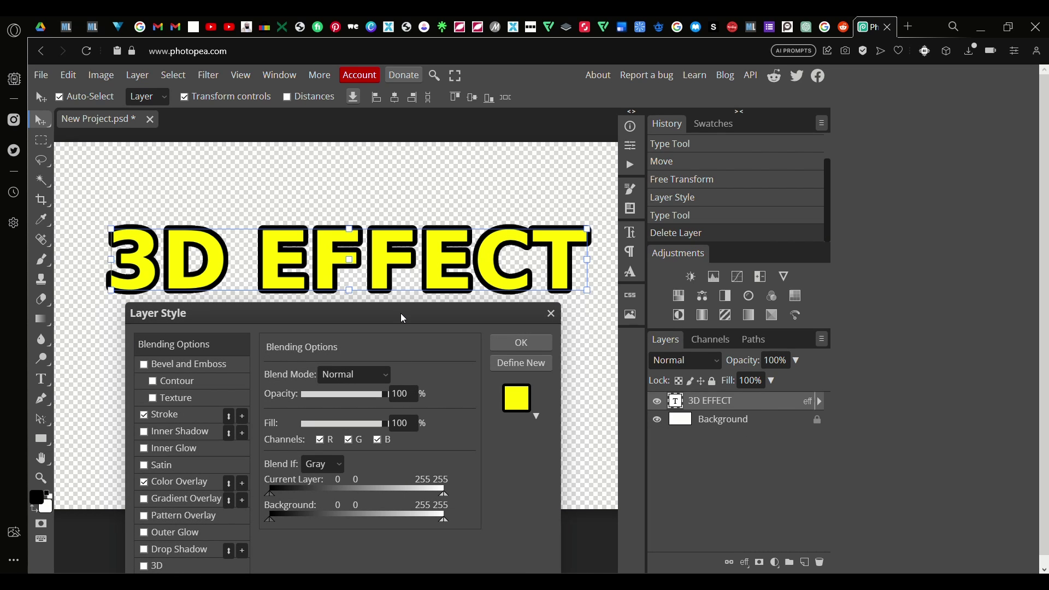
drag(403, 318, 403, 280)
scroll(459, 198, down, 1)
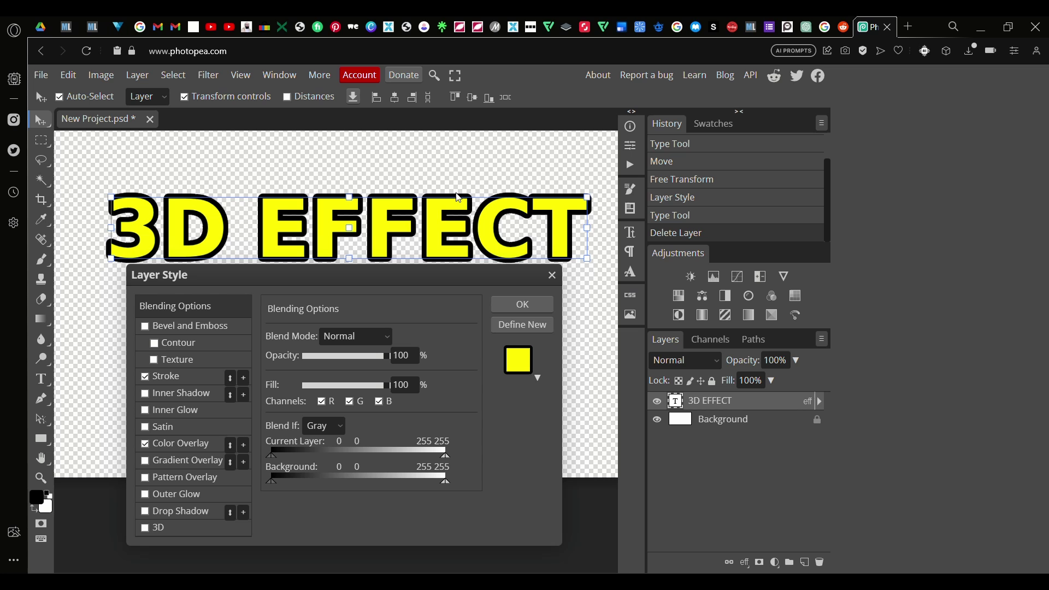
Enable the 3D effect and set its extrusion angle to -30°
click(145, 529)
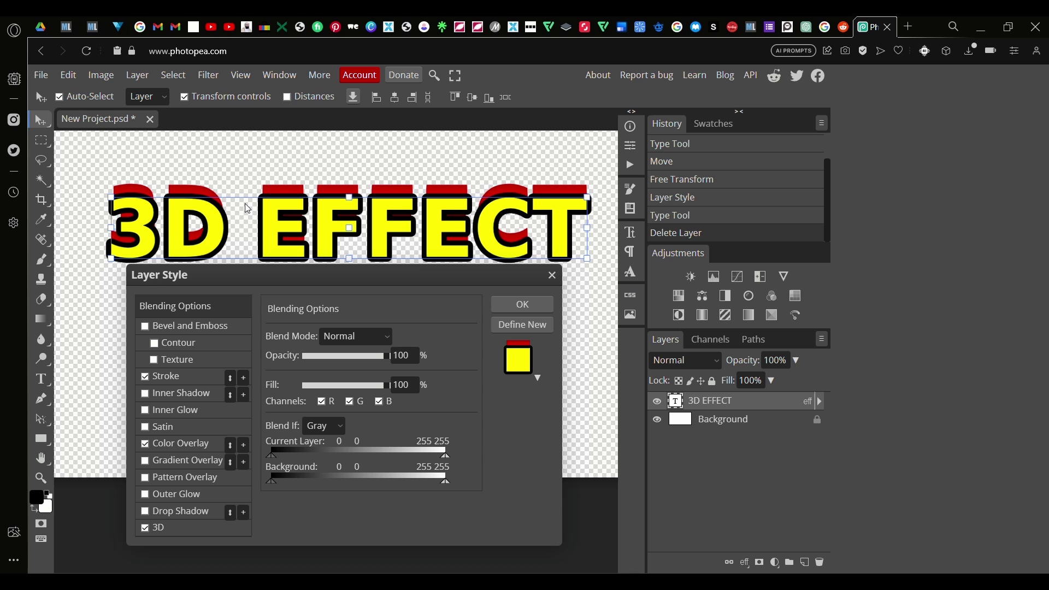
scroll(166, 200, up, 3)
scroll(165, 200, down, 2)
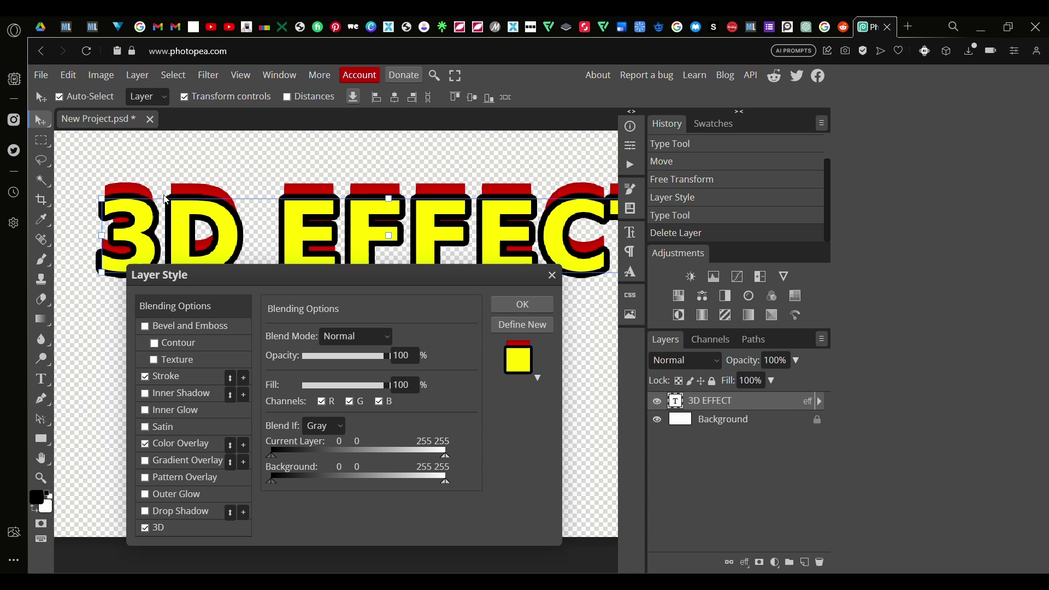
click(192, 528)
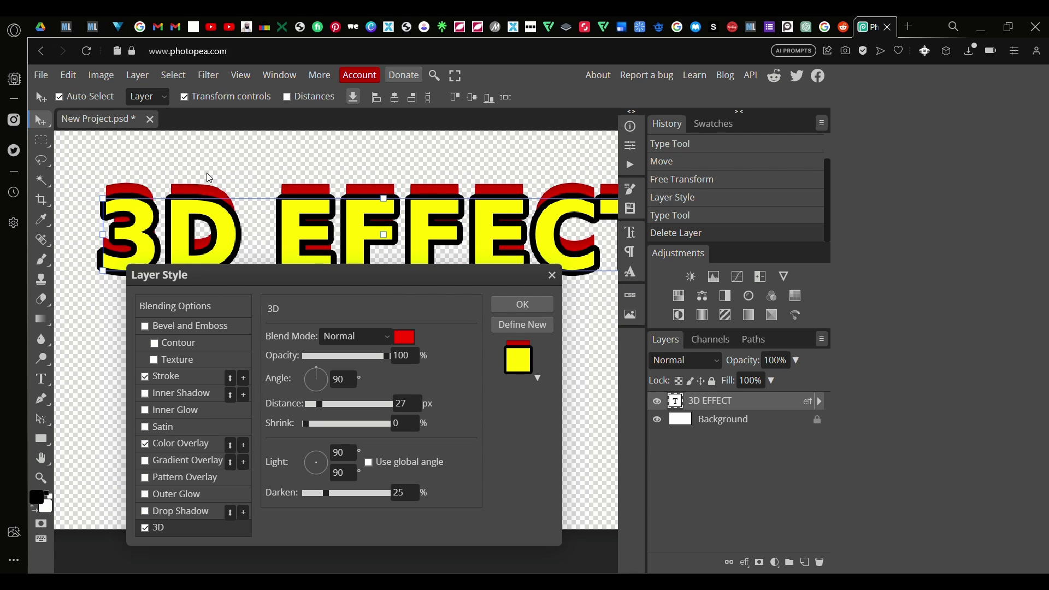
scroll(403, 210, right, 3)
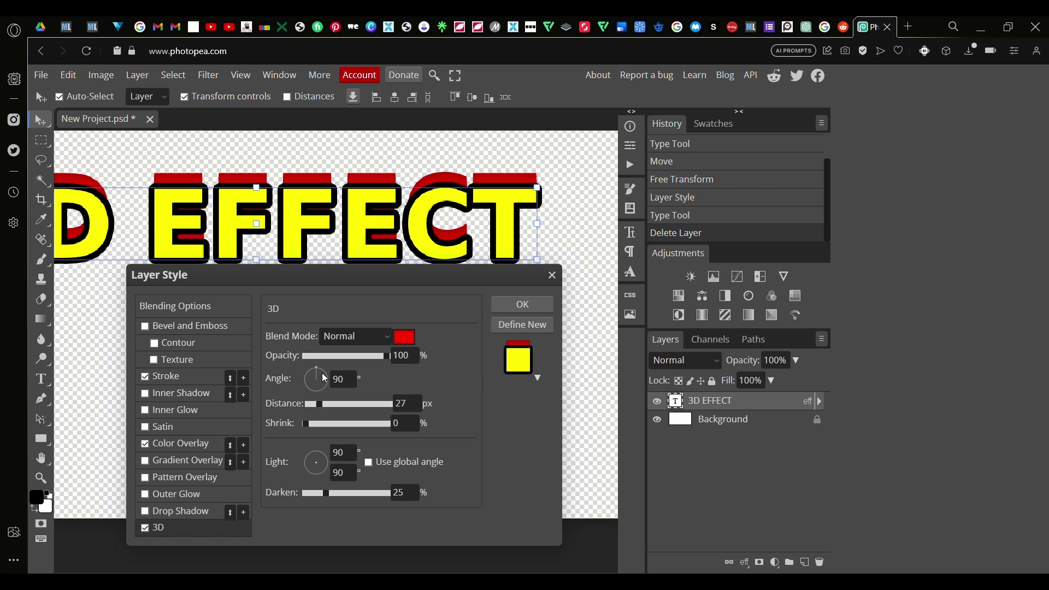
drag(320, 372, 394, 425)
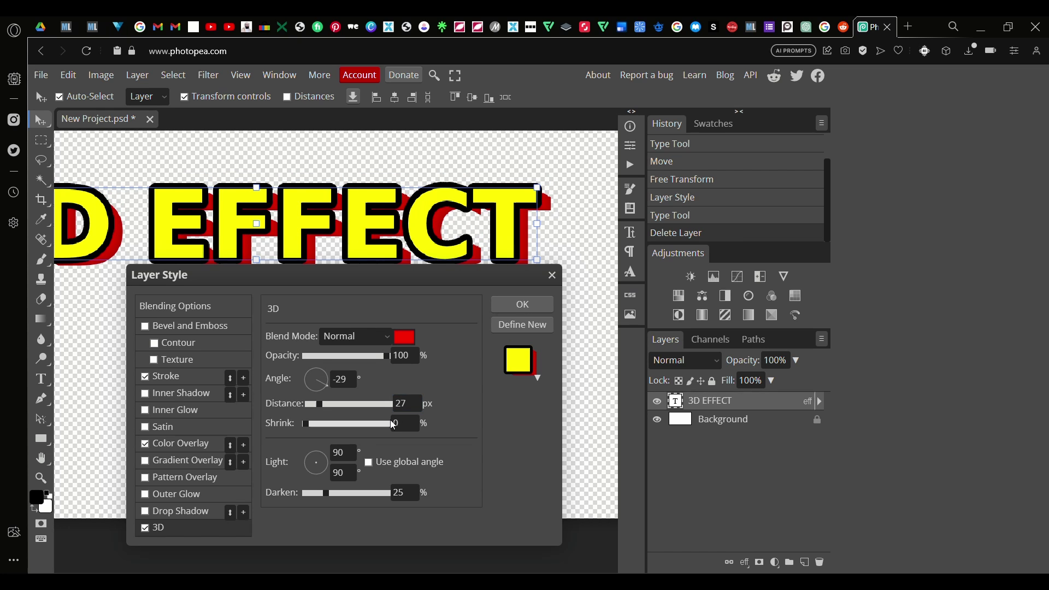
click(354, 386)
key(BackSpace)
key(BackSpace)
text(30)
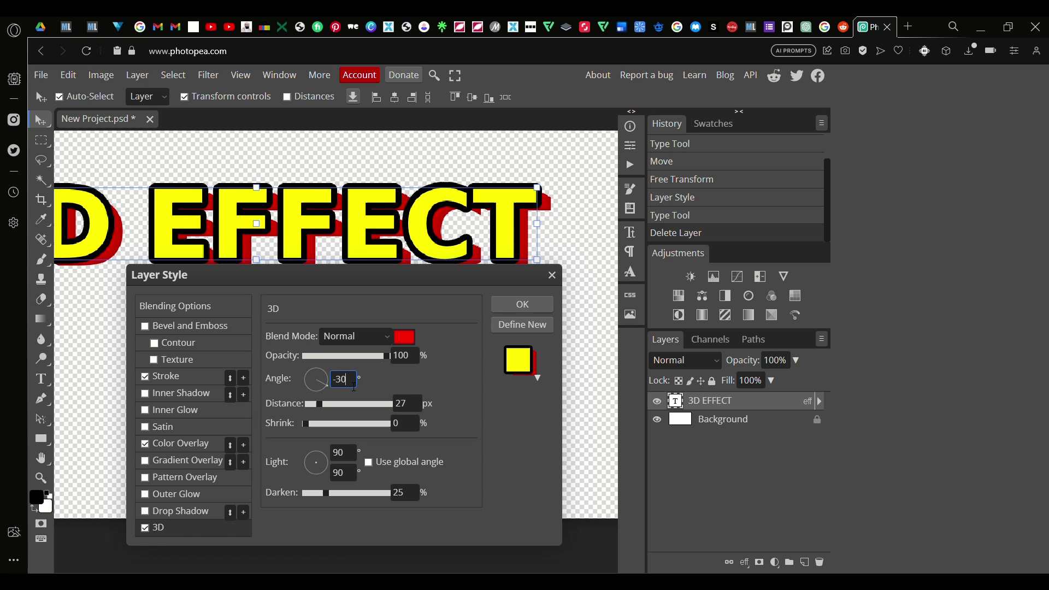
Set the 3D extrusion colour to black
scroll(379, 204, down, 1)
scroll(379, 204, down, 1)
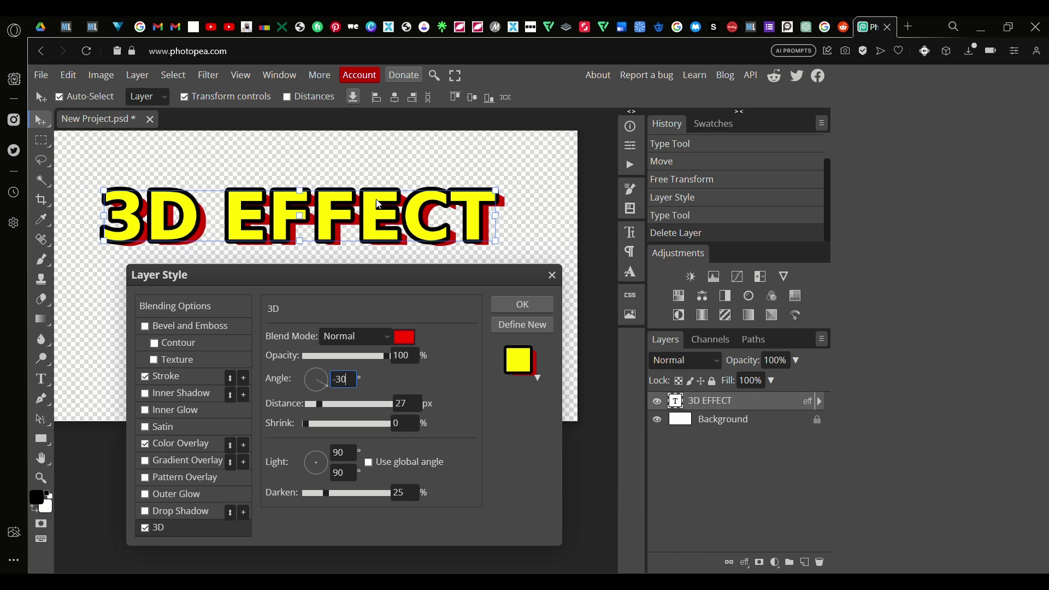
click(405, 338)
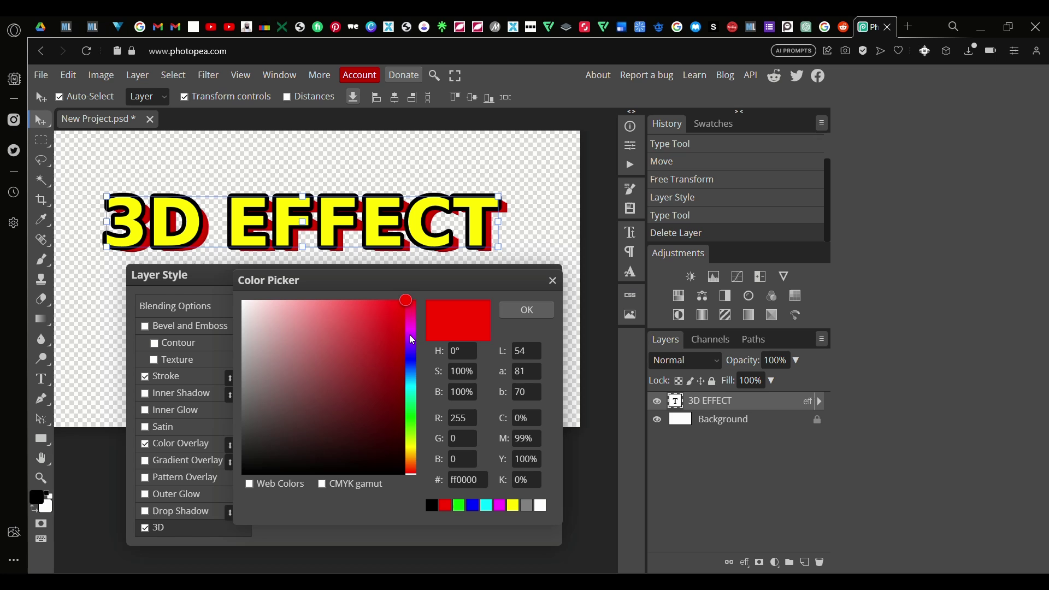
click(431, 506)
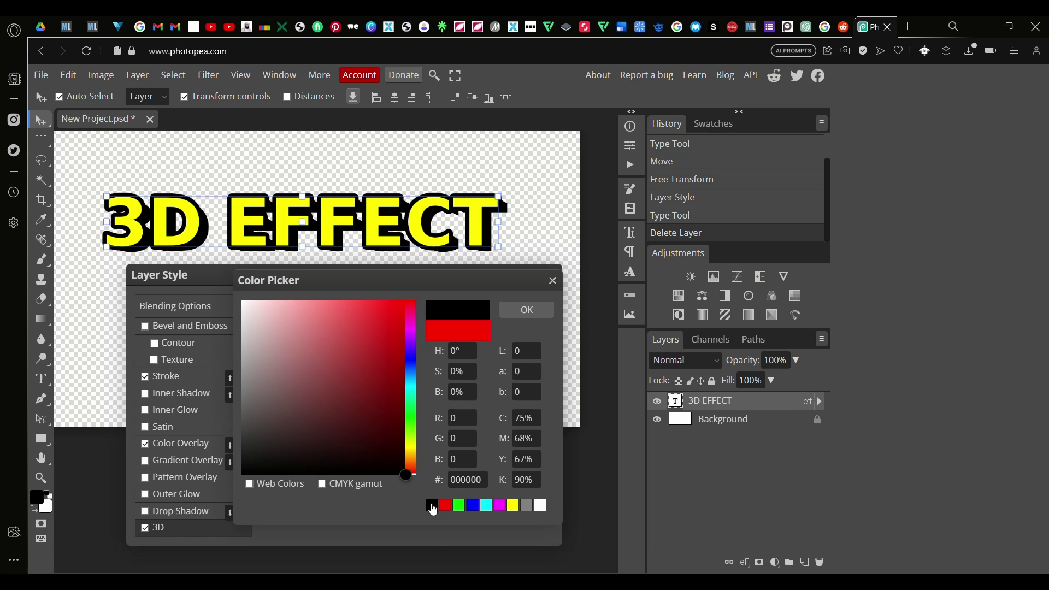
scroll(384, 180, up, 2)
scroll(384, 179, down, 2)
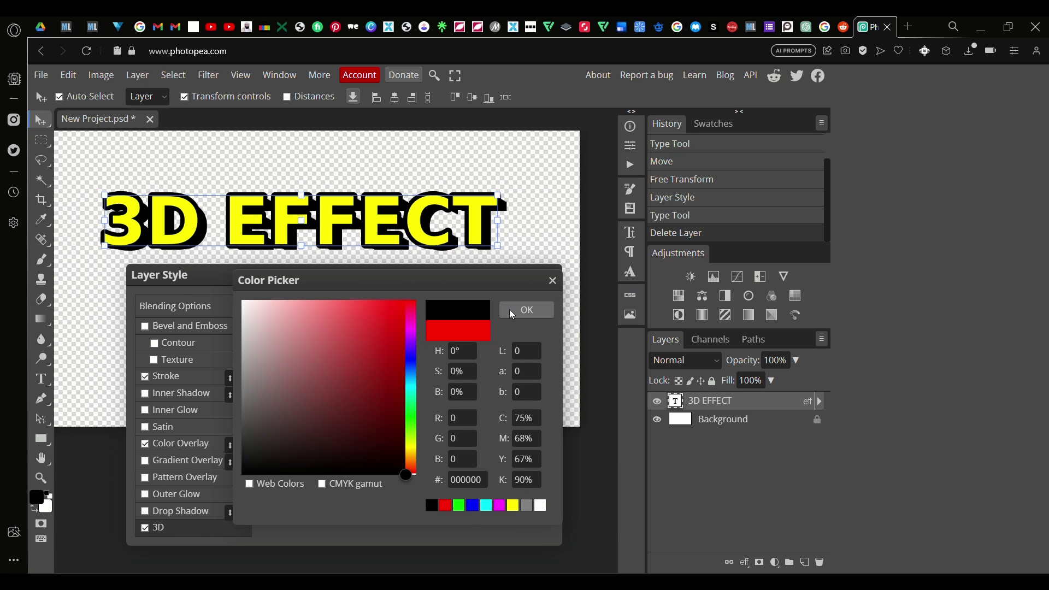
click(510, 309)
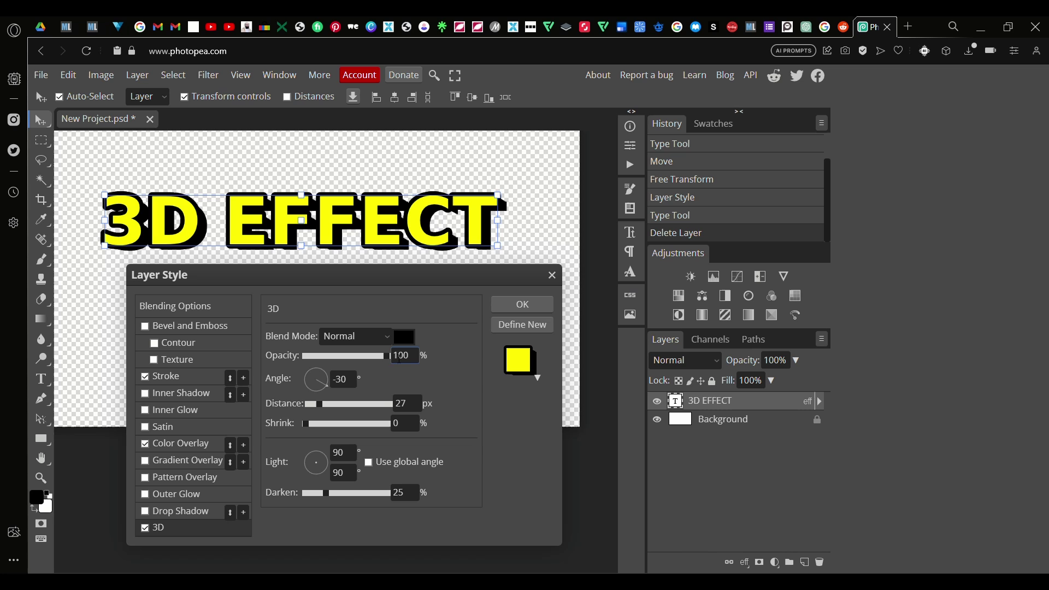
Try a lower extrusion opacity, then restore it to full
drag(389, 357, 346, 362)
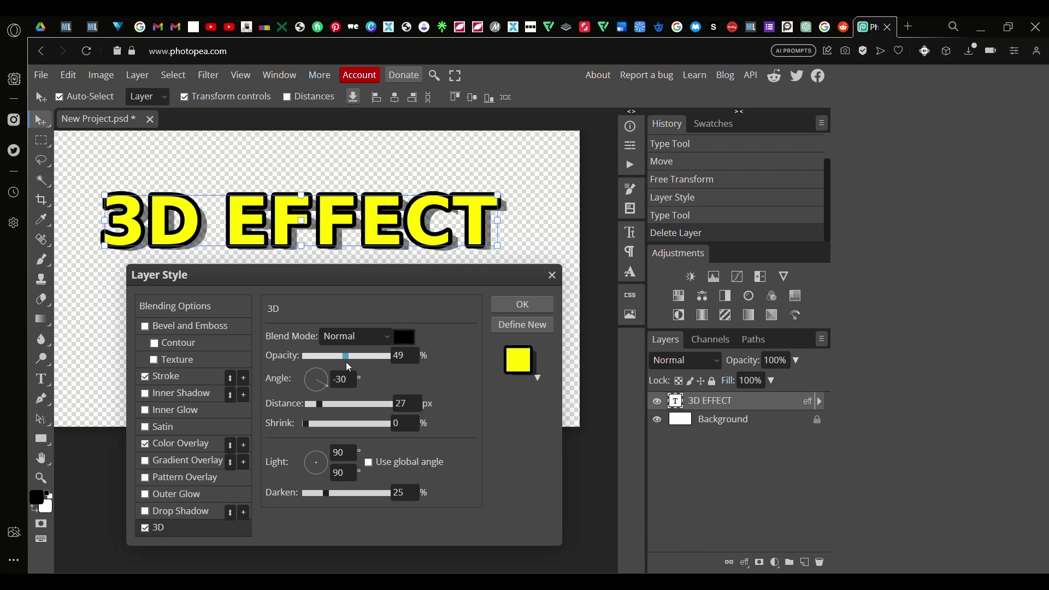
scroll(360, 172, up, 2)
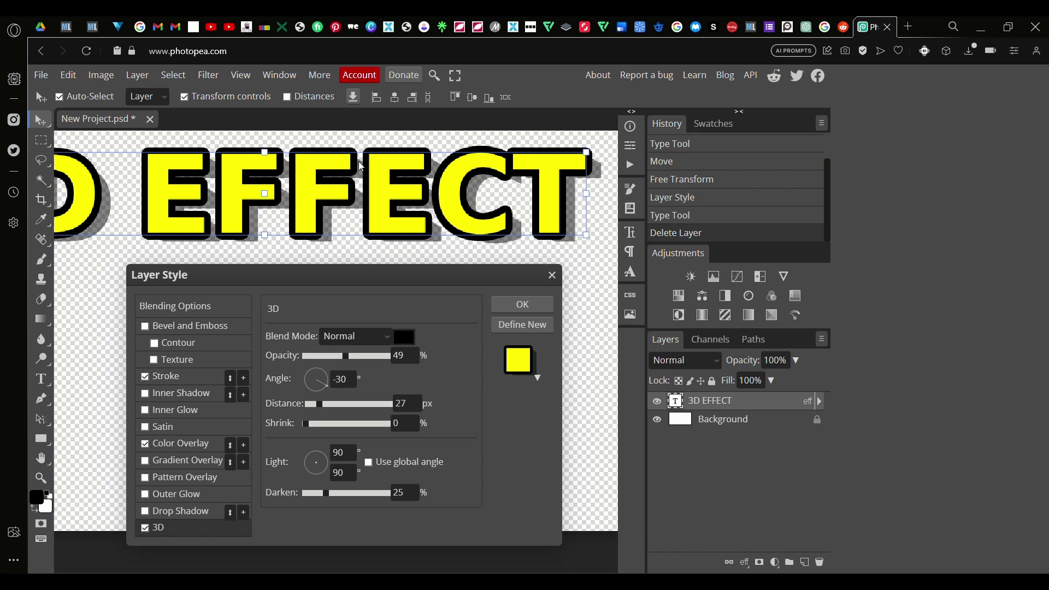
scroll(358, 171, up, 2)
scroll(355, 174, down, 3)
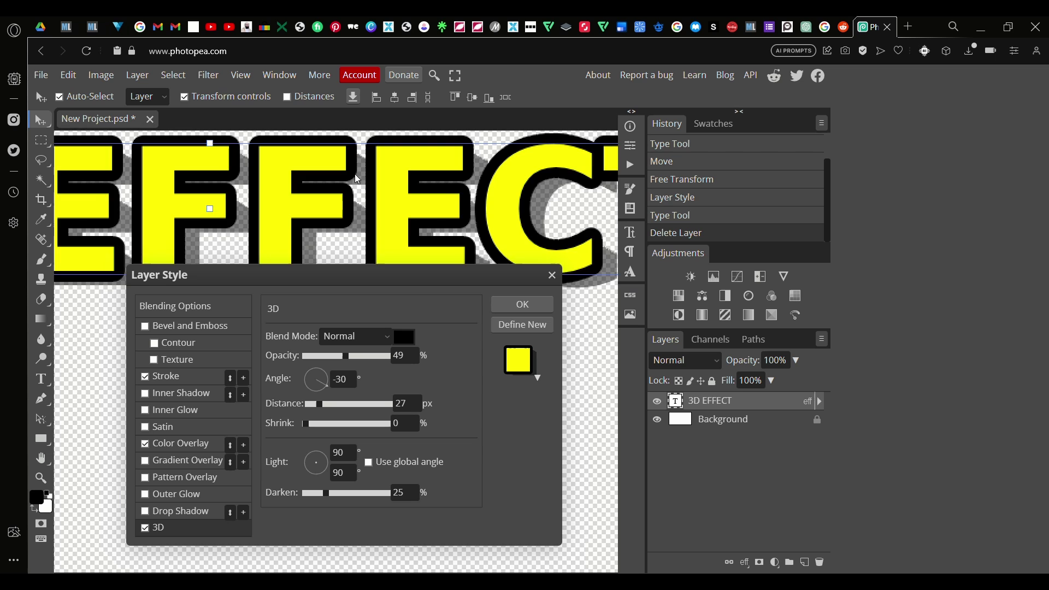
drag(346, 356, 438, 334)
scroll(388, 205, down, 2)
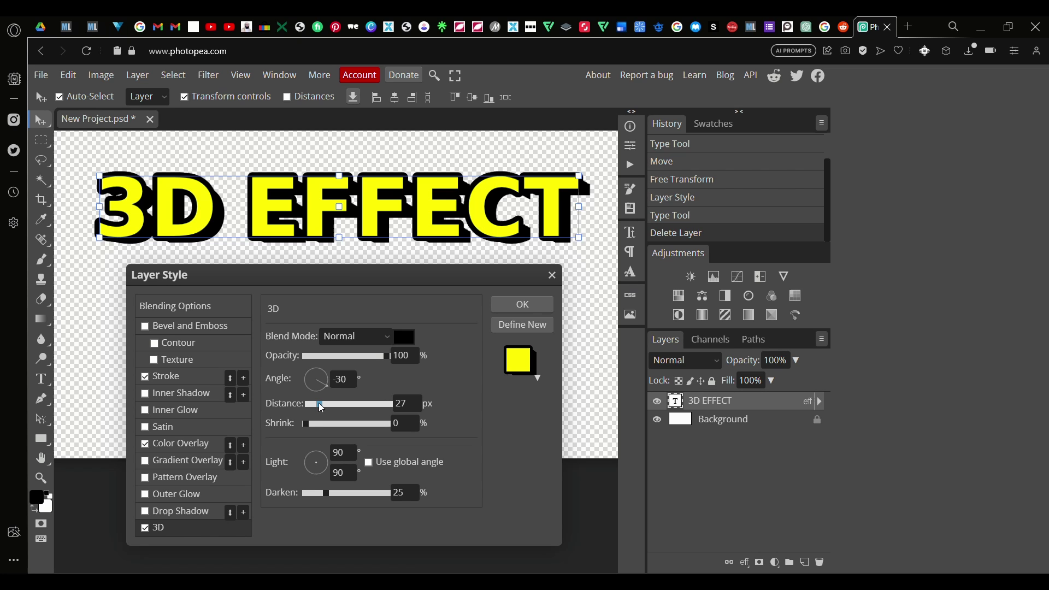
Set the 3D extrusion depth to 46 px
drag(321, 407, 369, 408)
key(ctrl+minus)
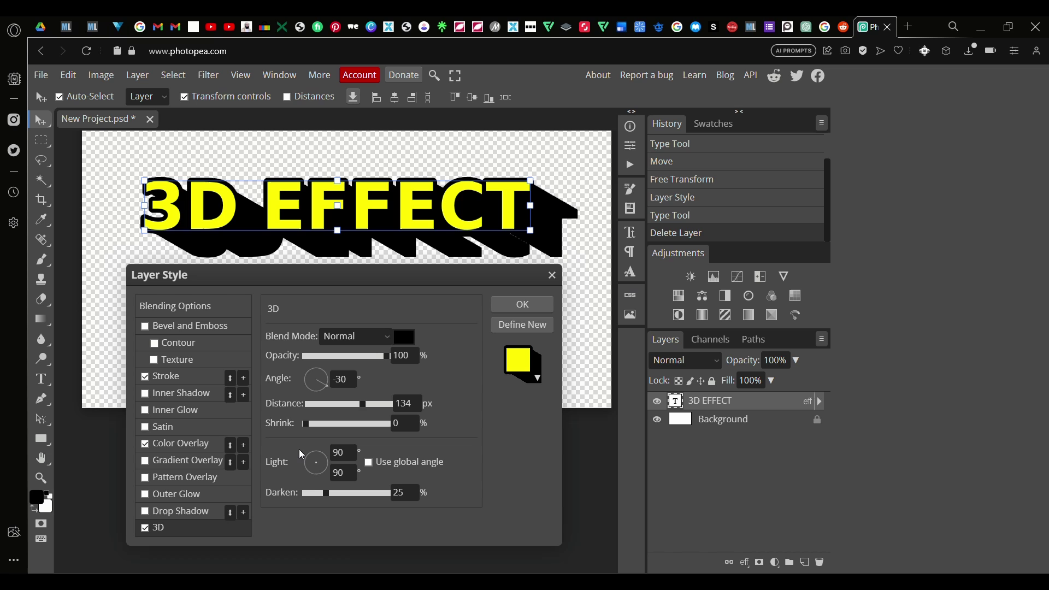
mouse_move(362, 404)
mouse_down()
mouse_move(305, 404)
mouse_move(289, 413)
mouse_move(328, 408)
mouse_move(308, 427)
mouse_move(329, 431)
mouse_move(271, 445)
mouse_up()
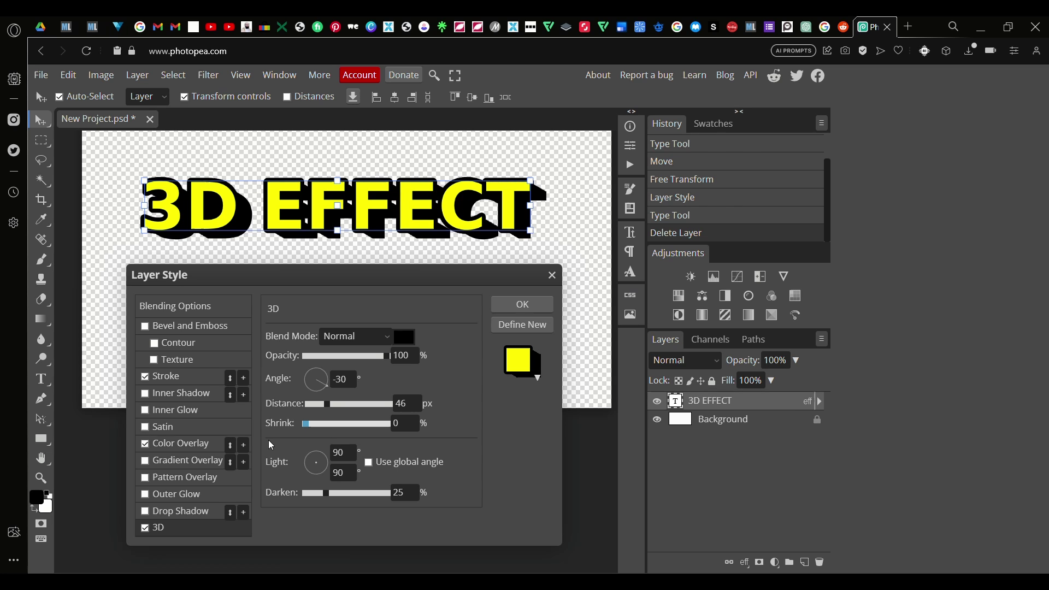
scroll(307, 187, up, 1)
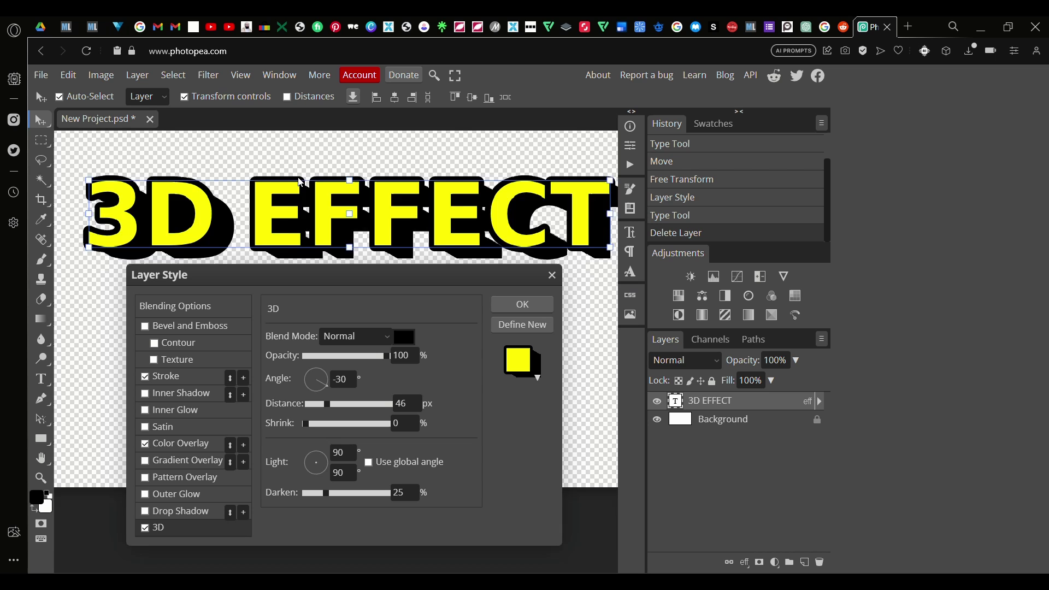
scroll(300, 182, up, 1)
scroll(311, 415, up, 1)
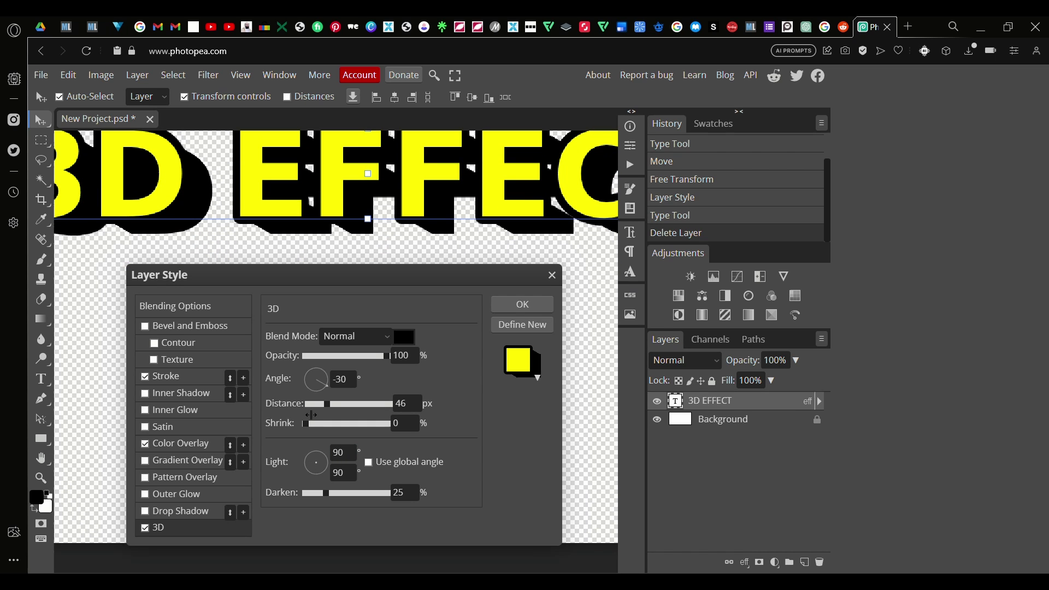
Set the 3D light angle to 90° and its altitude to 90°
drag(319, 464, 349, 437)
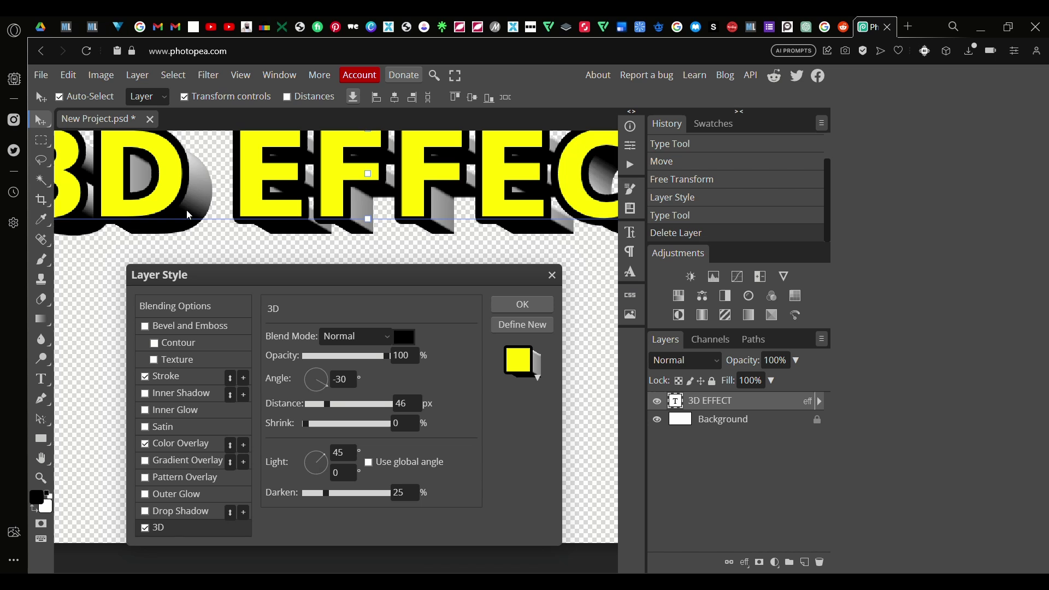
scroll(137, 216, down, 2)
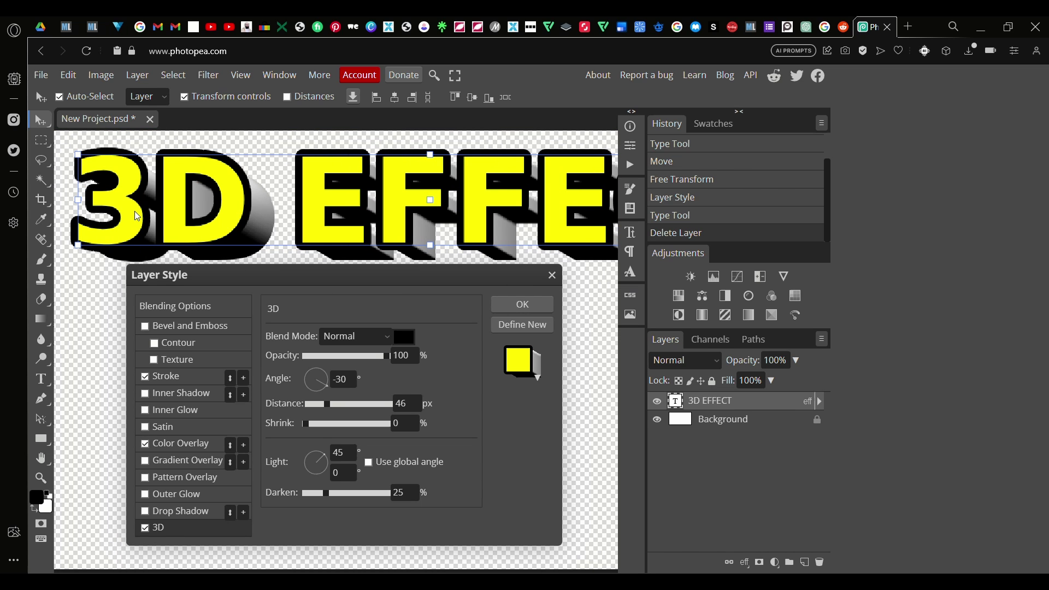
scroll(220, 203, up, 1)
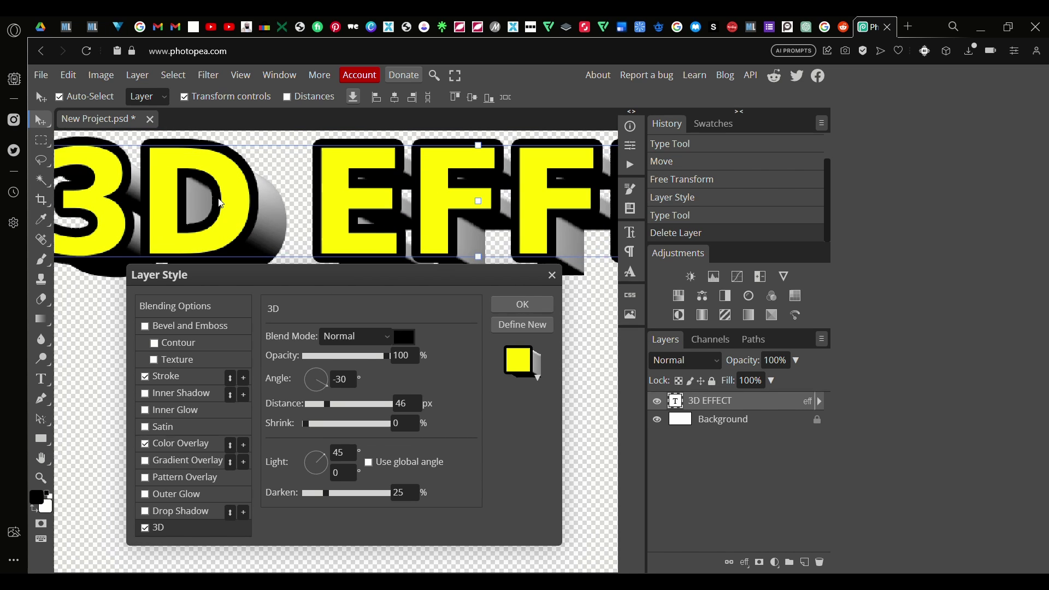
click(352, 457)
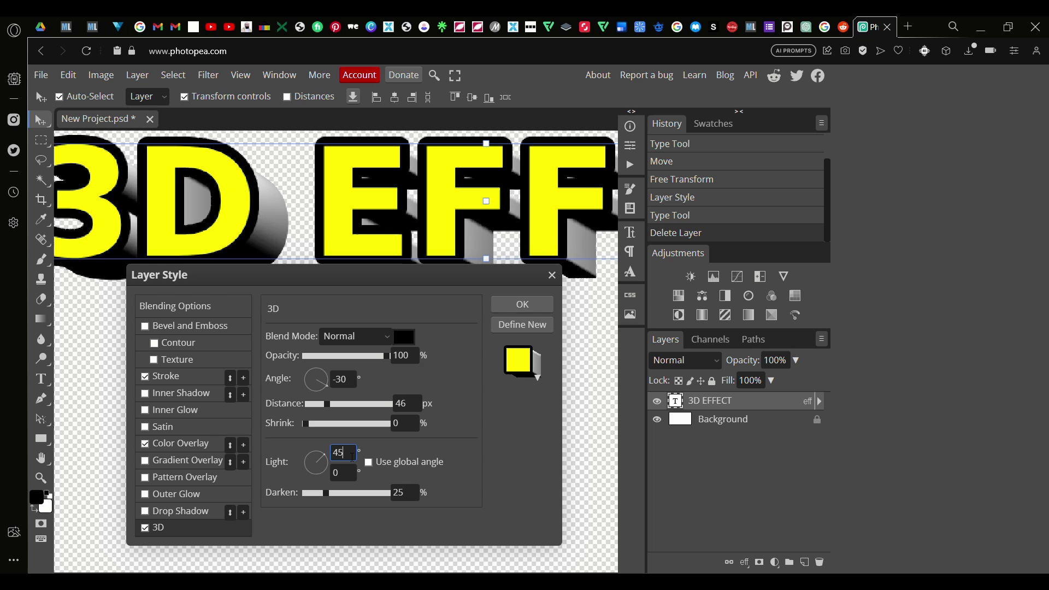
double_click(352, 457)
click(351, 457)
text(90)
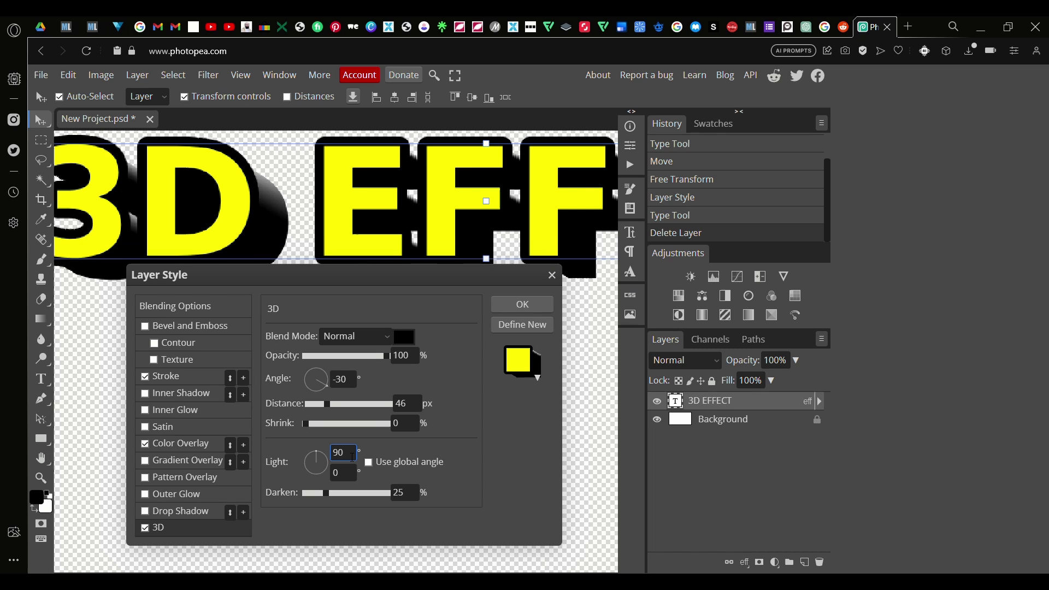
click(337, 477)
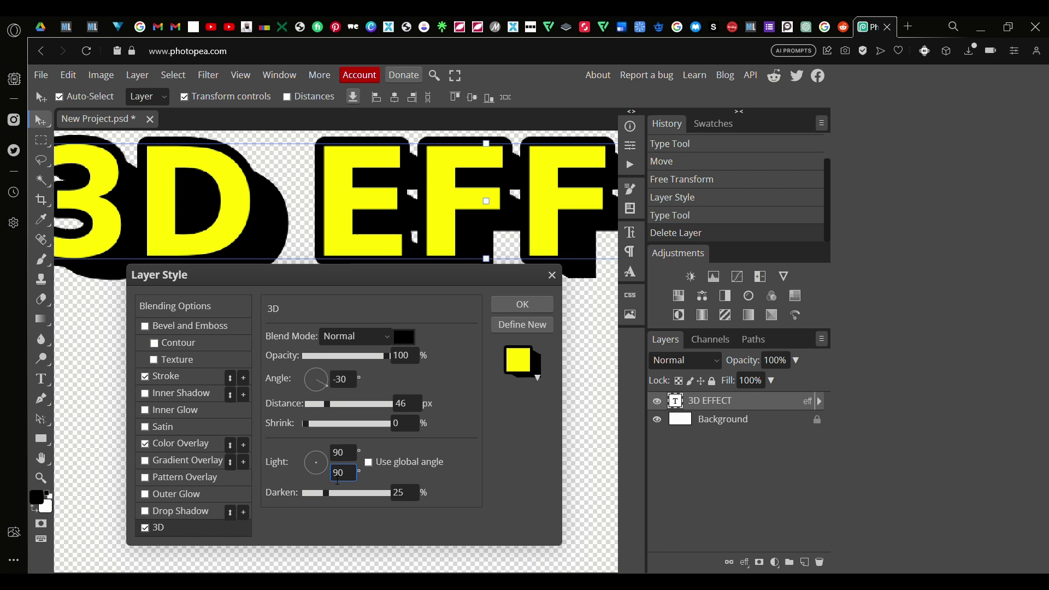
text(9)
scroll(319, 259, down, 2)
scroll(319, 259, down, 1)
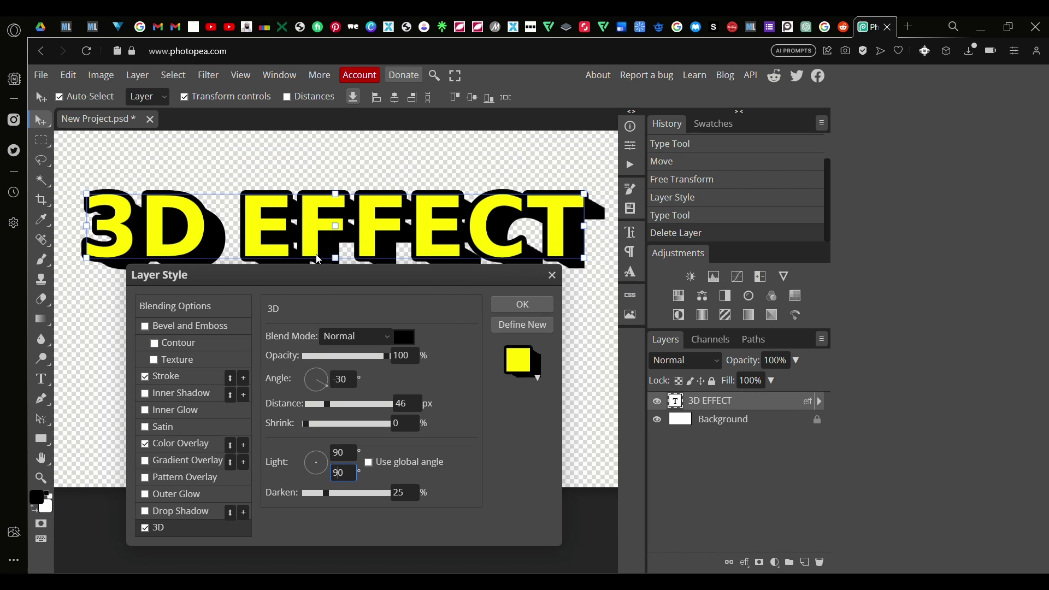
Apply the 90° lighting, then bring back the 3D EFFECT layer's style settings
click(544, 304)
scroll(362, 321, down, 1)
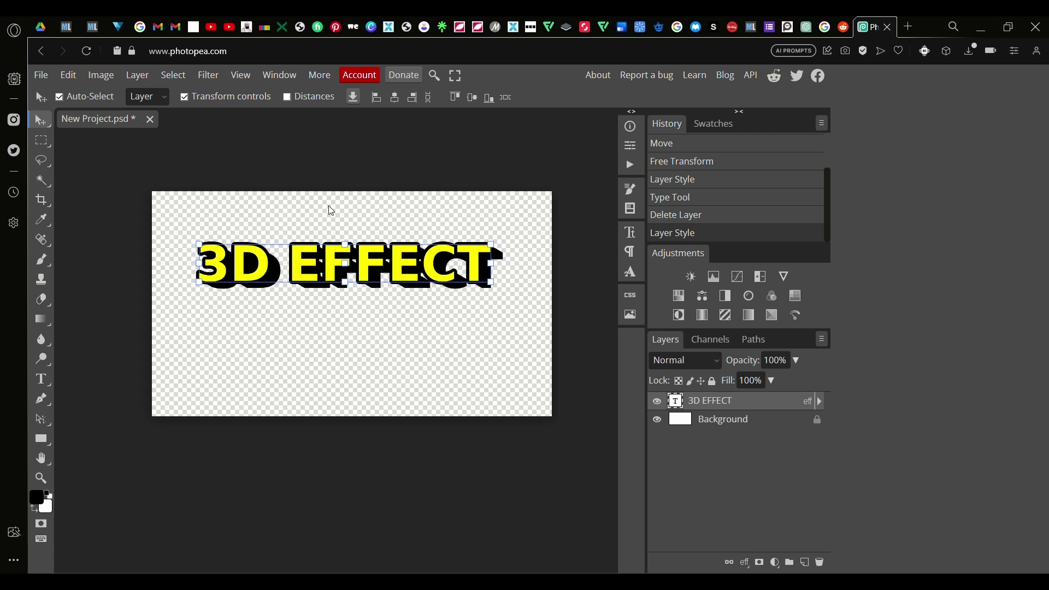
scroll(327, 208, up, 3)
scroll(345, 331, right, 2)
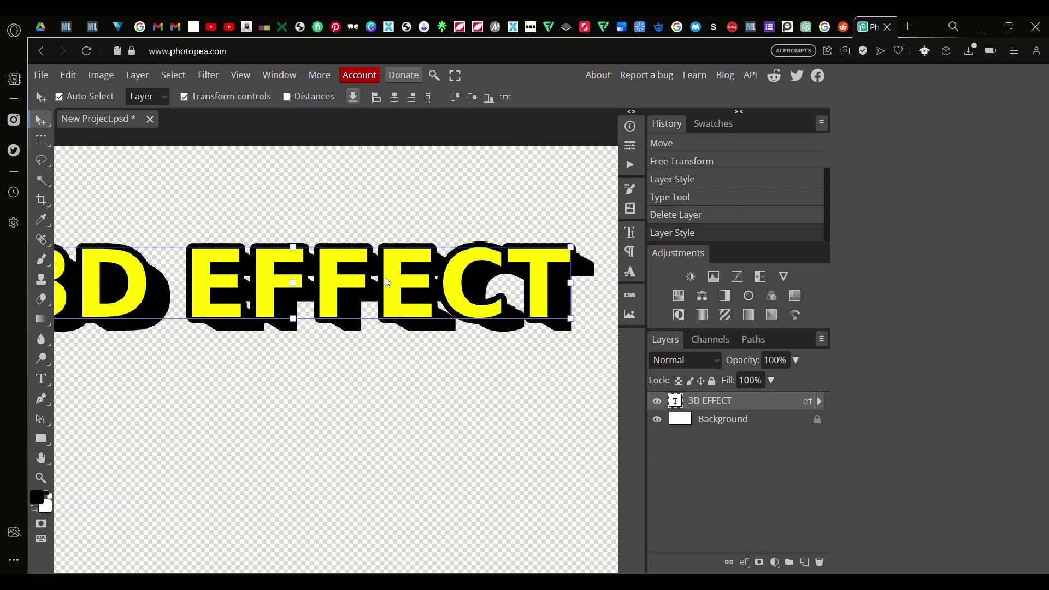
scroll(530, 263, left, 2)
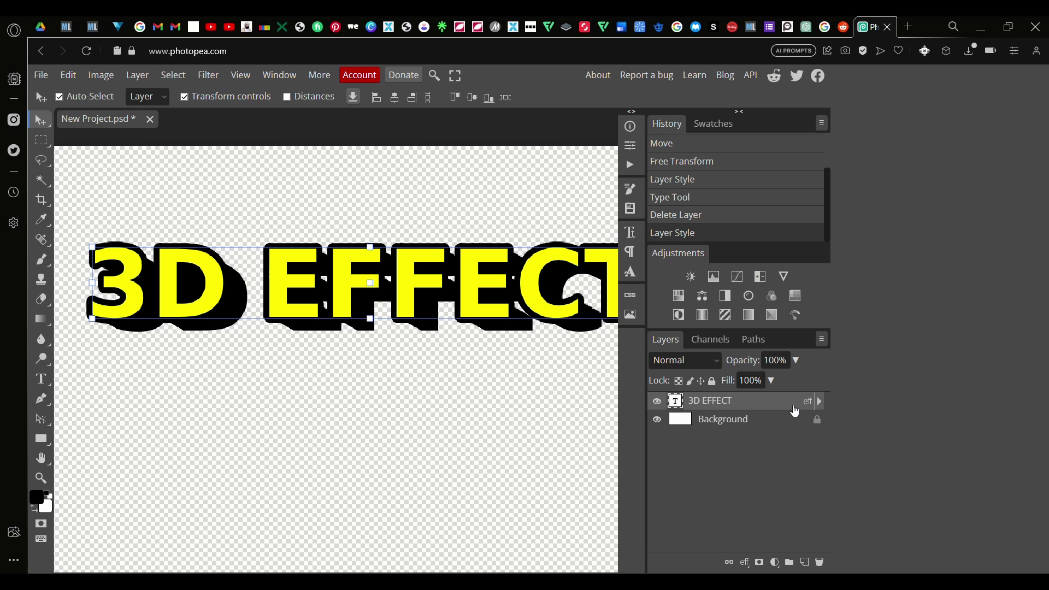
double_click(781, 409)
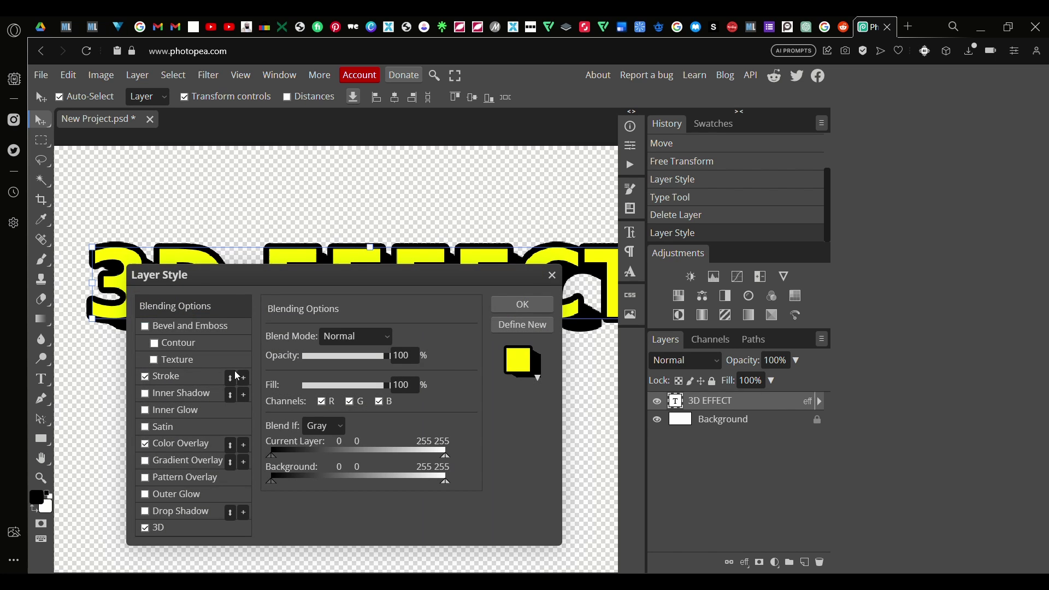
scroll(205, 223, down, 1)
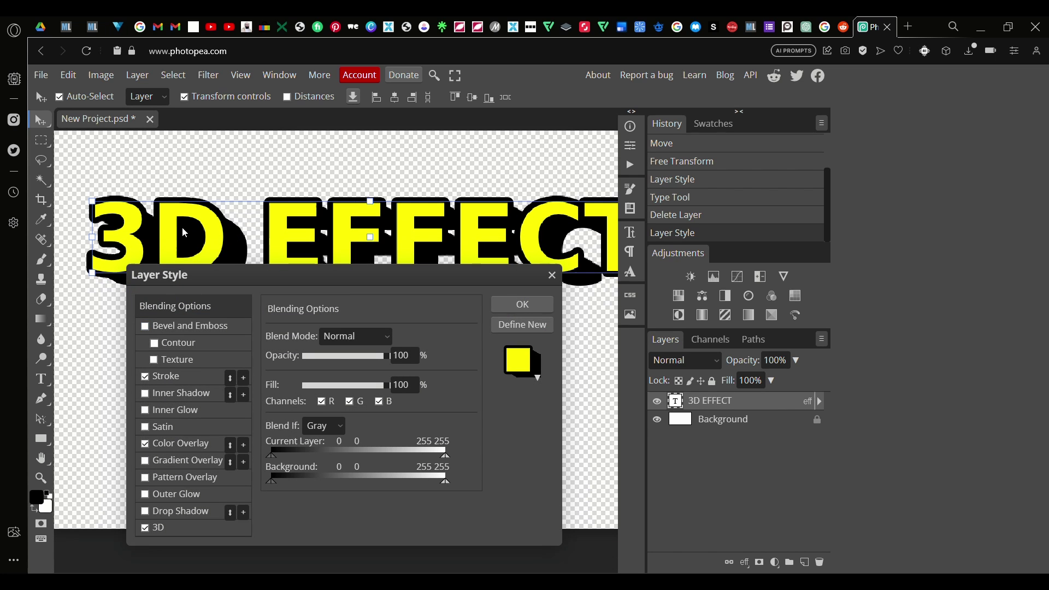
Enable Bevel and Emboss with 100% highlight opacity and 0% shadow opacity
click(209, 328)
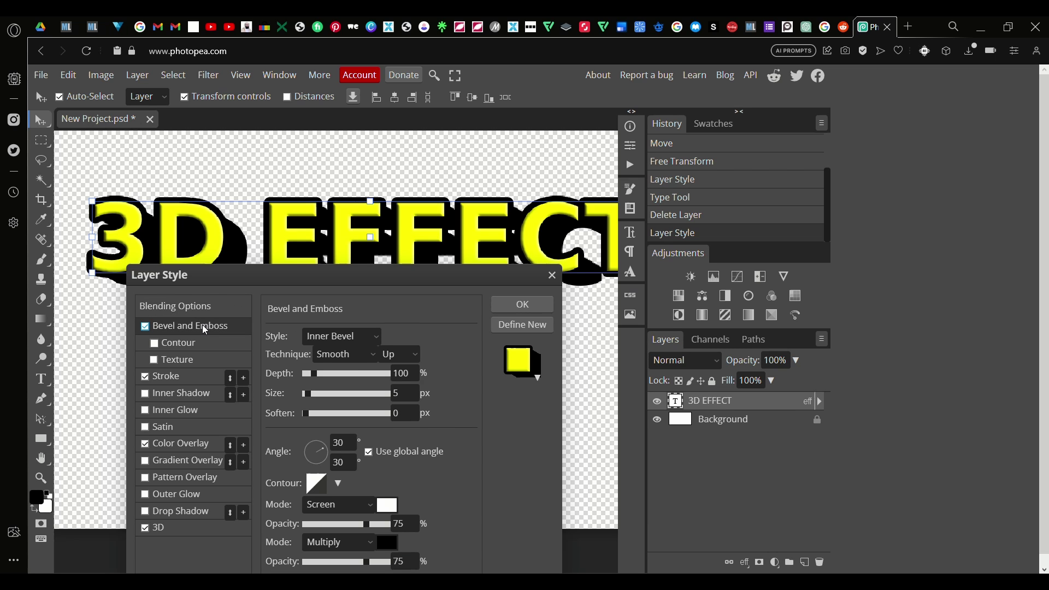
scroll(353, 208, up, 8)
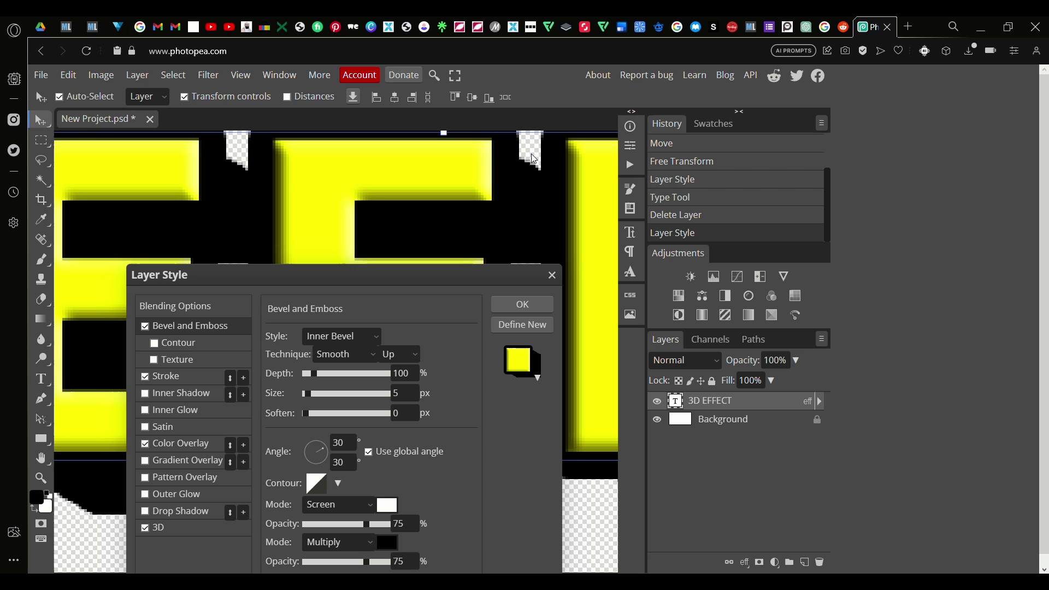
scroll(369, 210, down, 2)
scroll(371, 211, down, 3)
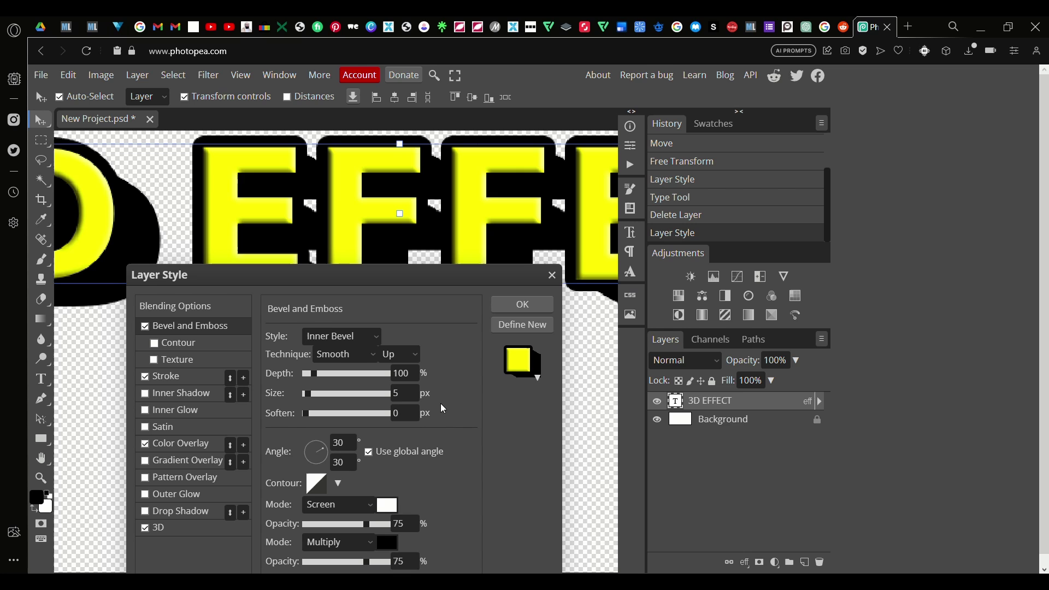
scroll(402, 509, down, 1)
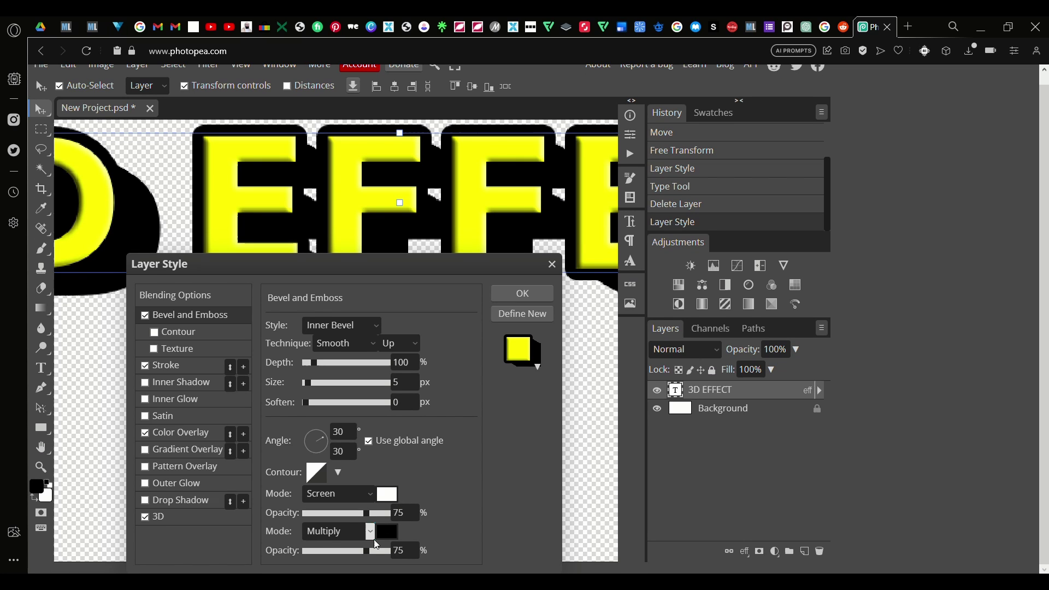
drag(367, 555, 229, 544)
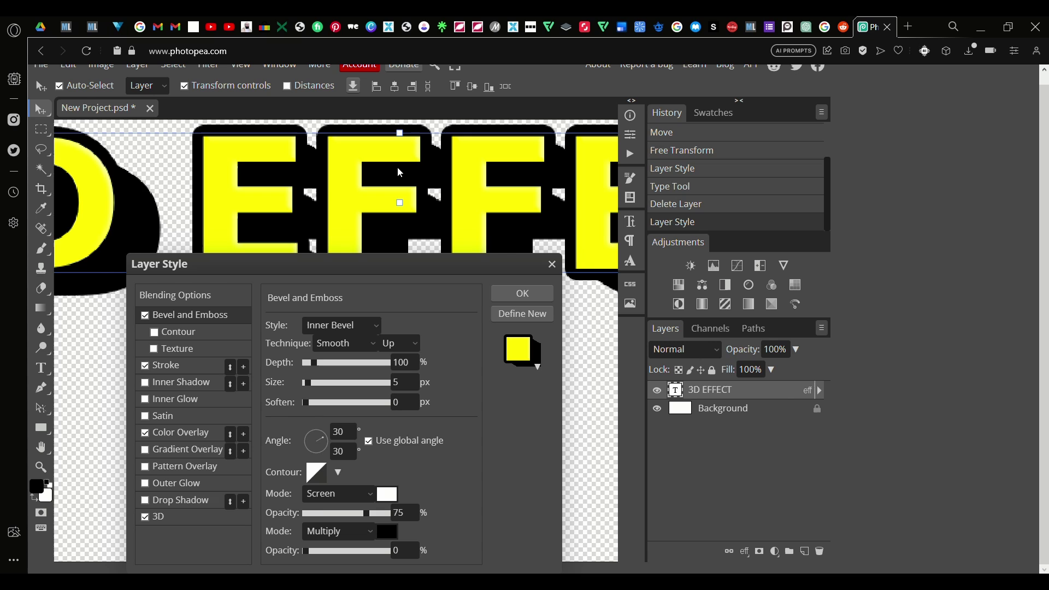
drag(362, 513, 499, 522)
click(343, 451)
Switch the bevel contour to a jagged multi-peak preset from the contour list
click(341, 473)
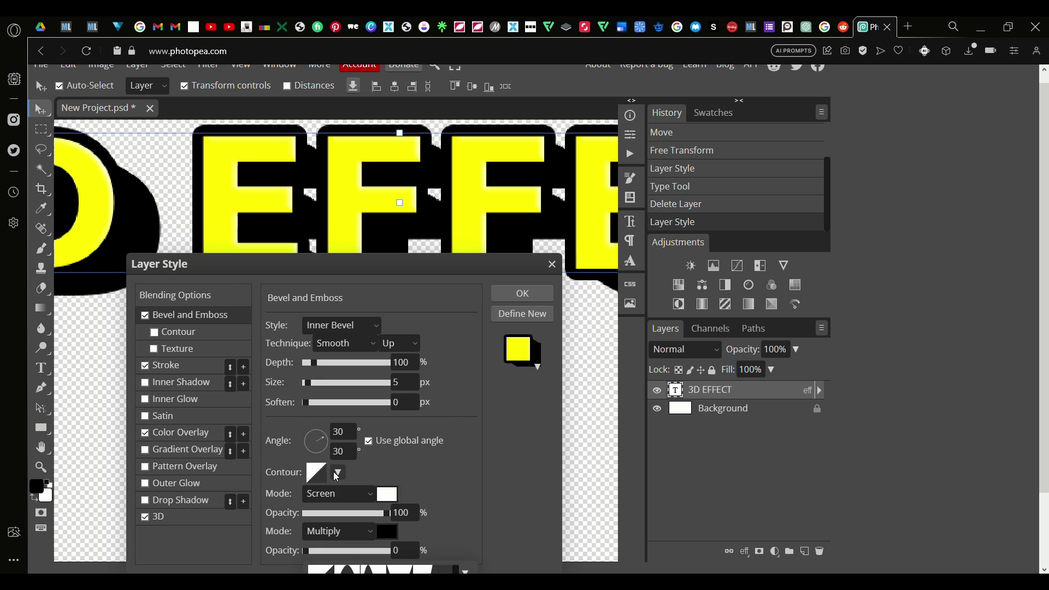
click(313, 478)
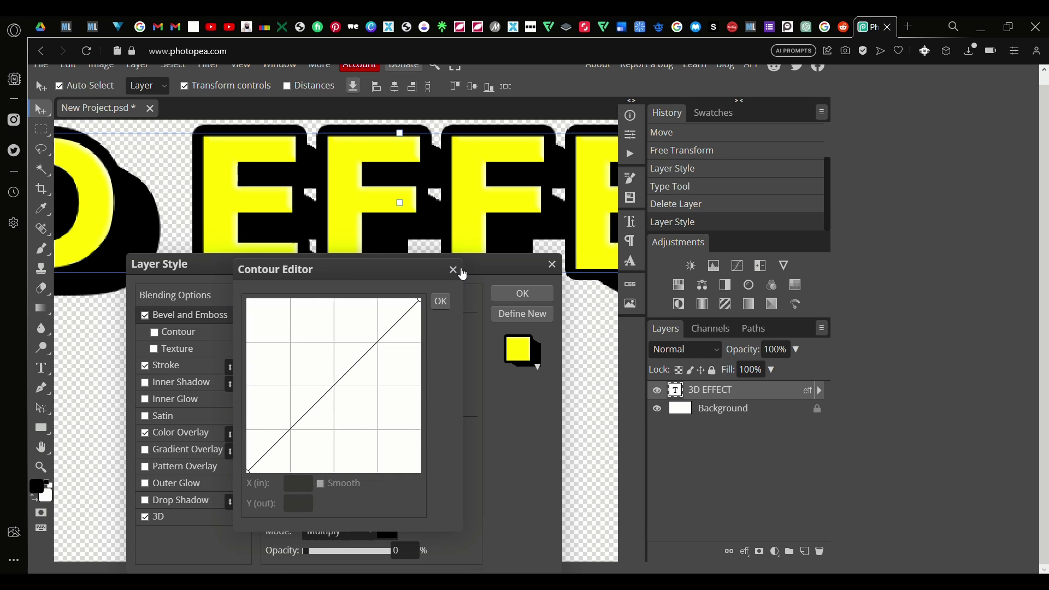
click(454, 269)
click(338, 472)
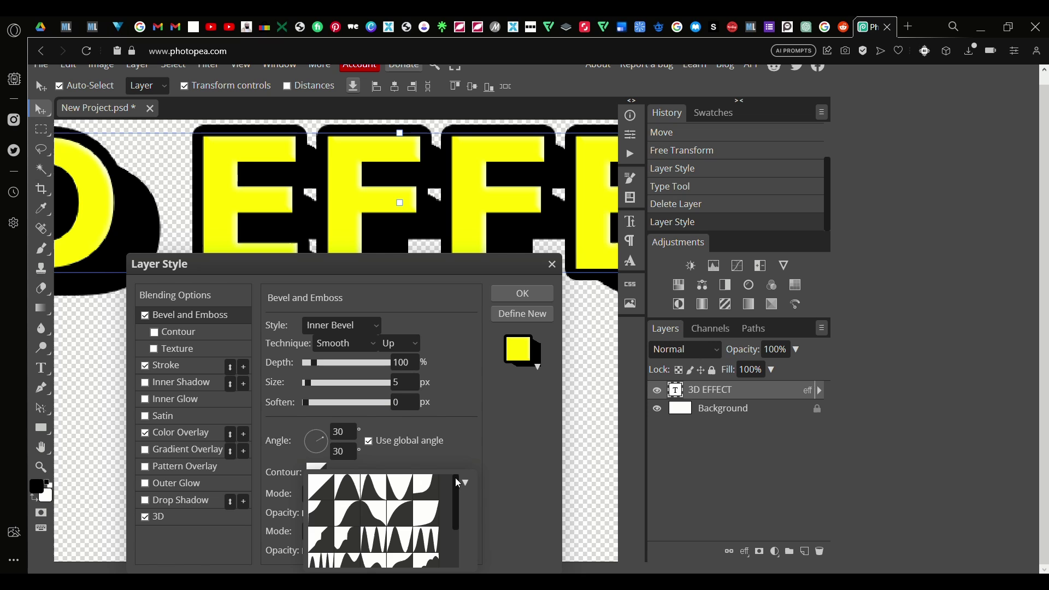
scroll(432, 510, down, 4)
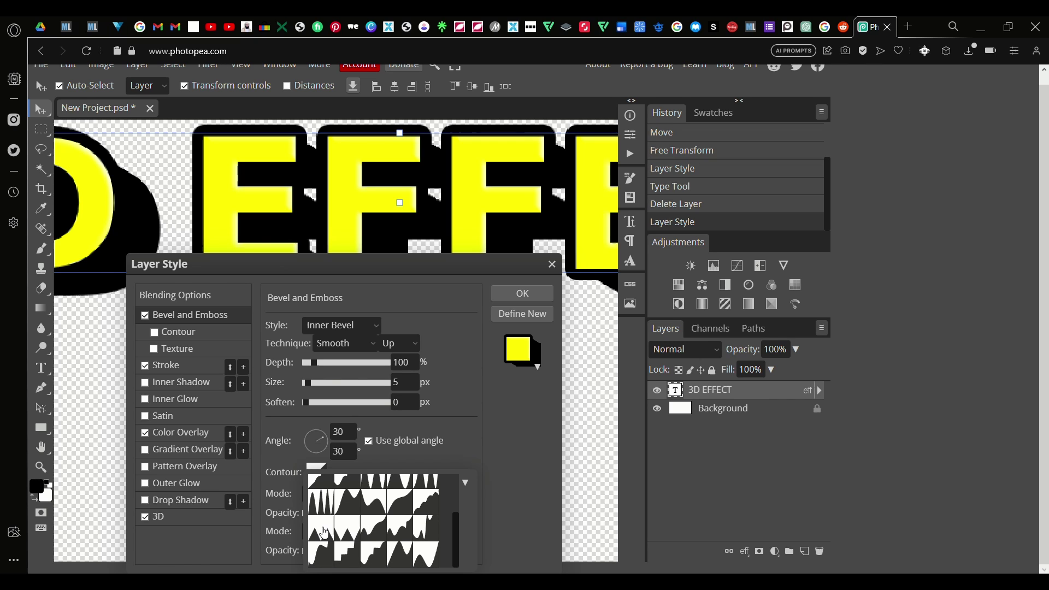
scroll(325, 529, up, 2)
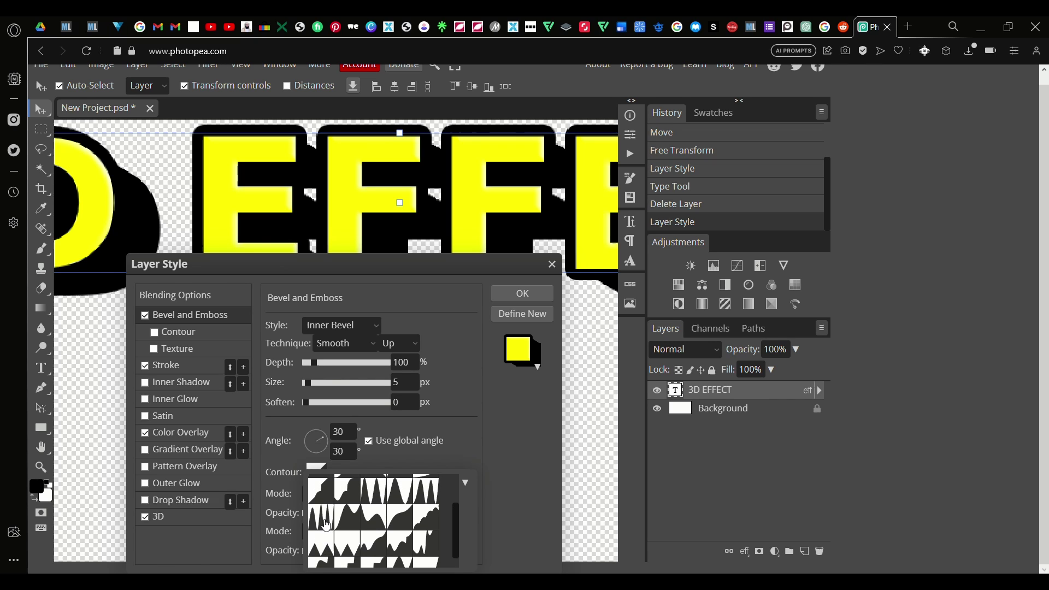
scroll(327, 527, down, 1)
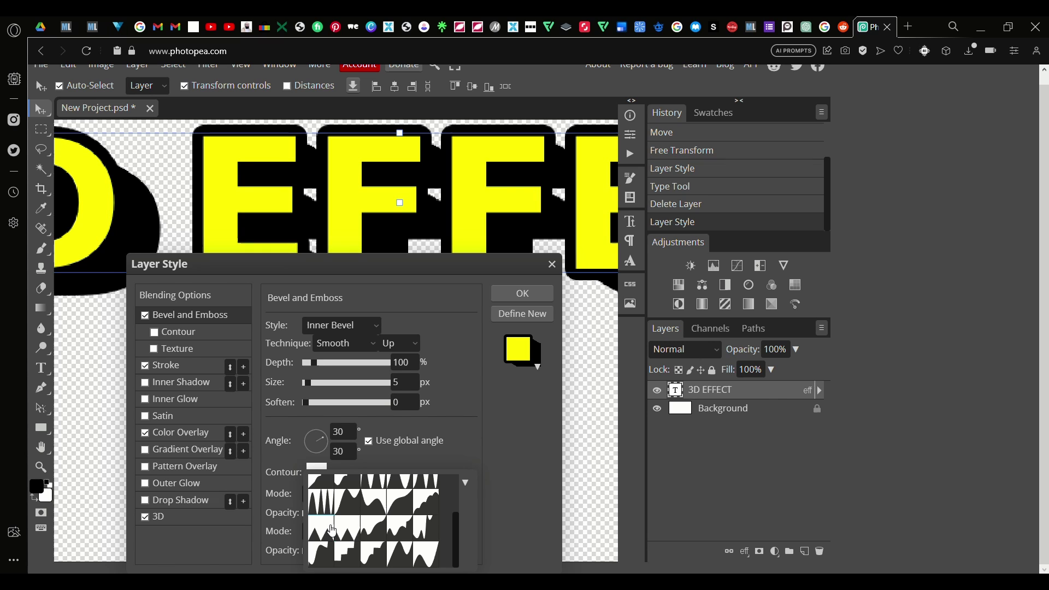
click(332, 529)
click(471, 450)
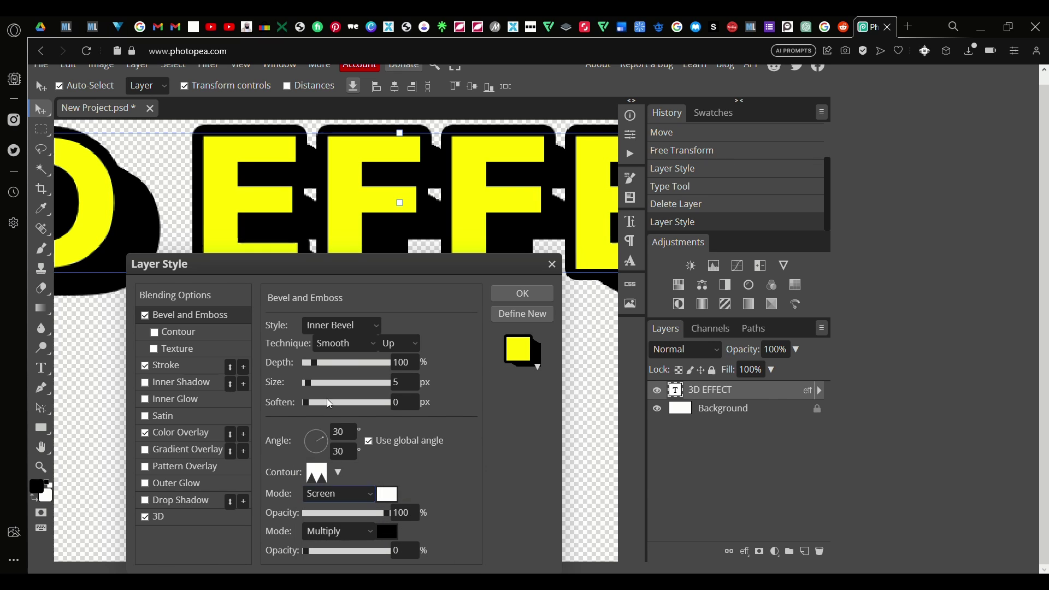
click(358, 452)
Drop the bevel light altitude to 0° at about 27° angle and deepen the bevel to 776%
drag(325, 442, 387, 409)
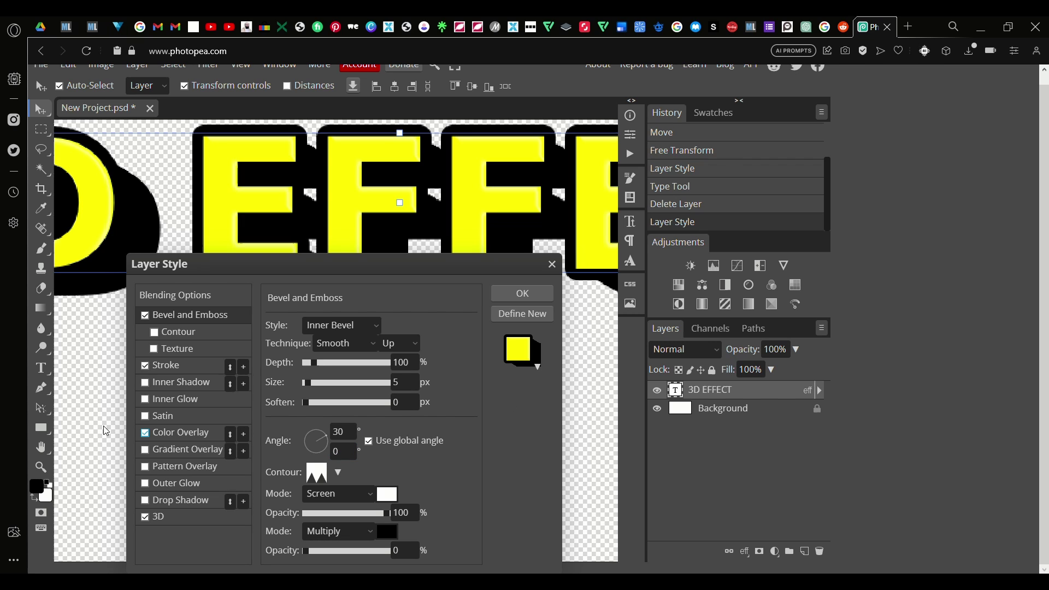
click(323, 444)
drag(323, 444, 371, 414)
drag(316, 366, 372, 366)
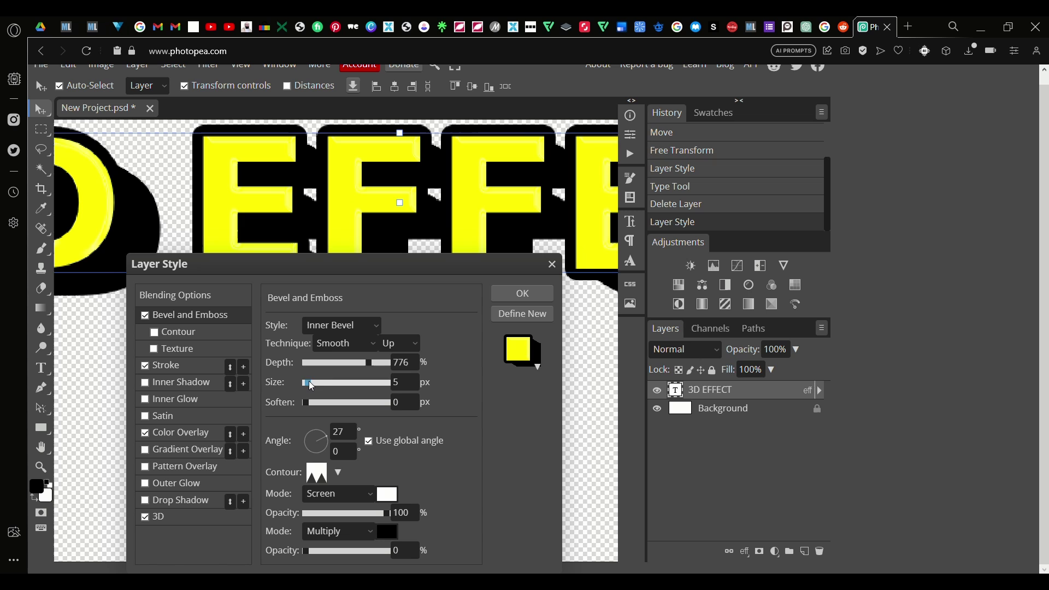
Enlarge the bevel size to 93 px
drag(312, 385, 346, 384)
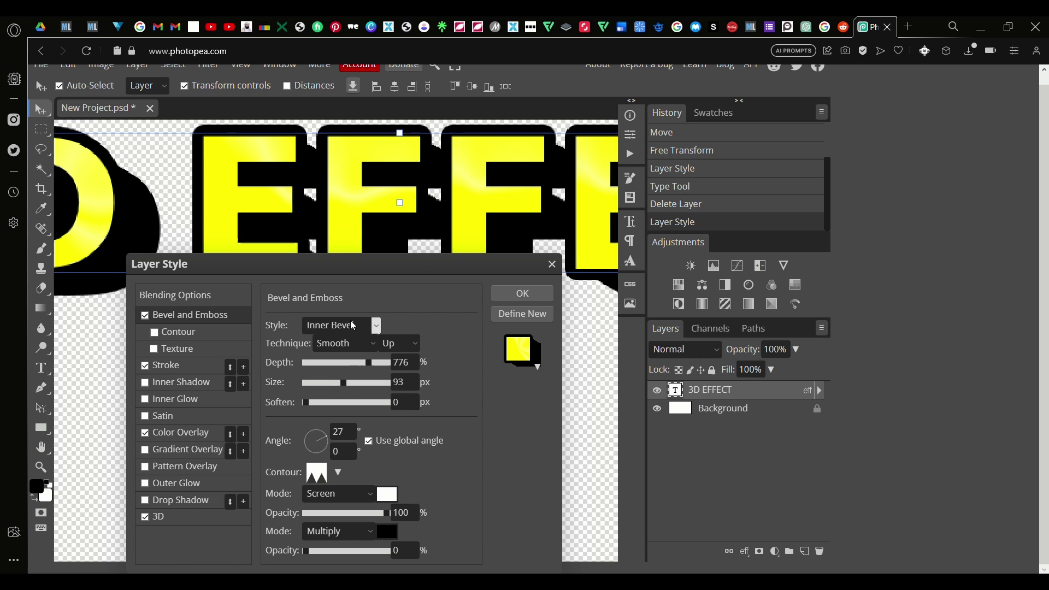
scroll(330, 197, up, 4)
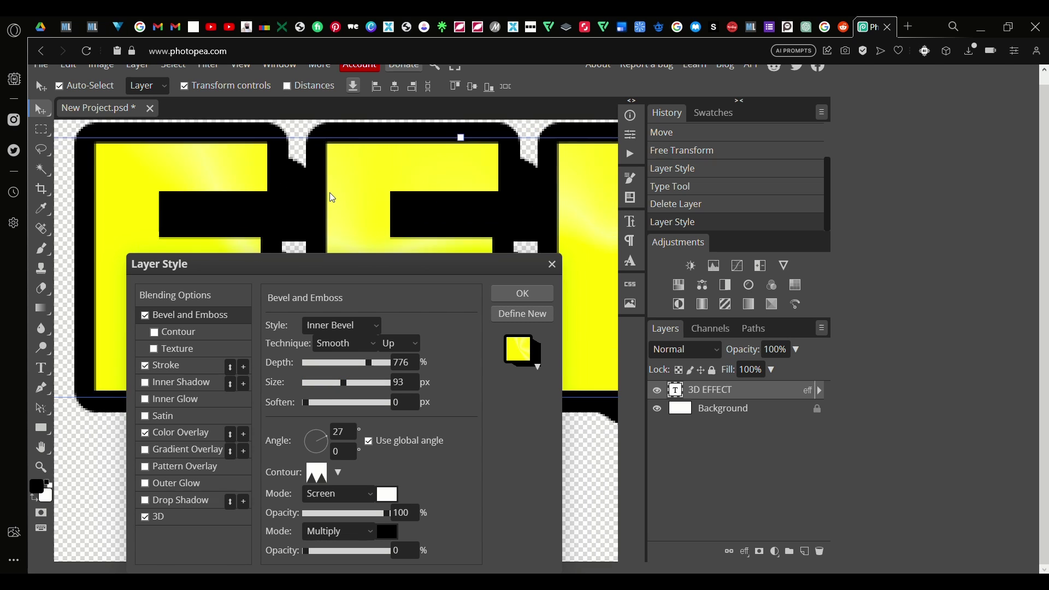
scroll(332, 198, down, 2)
scroll(332, 198, up, 3)
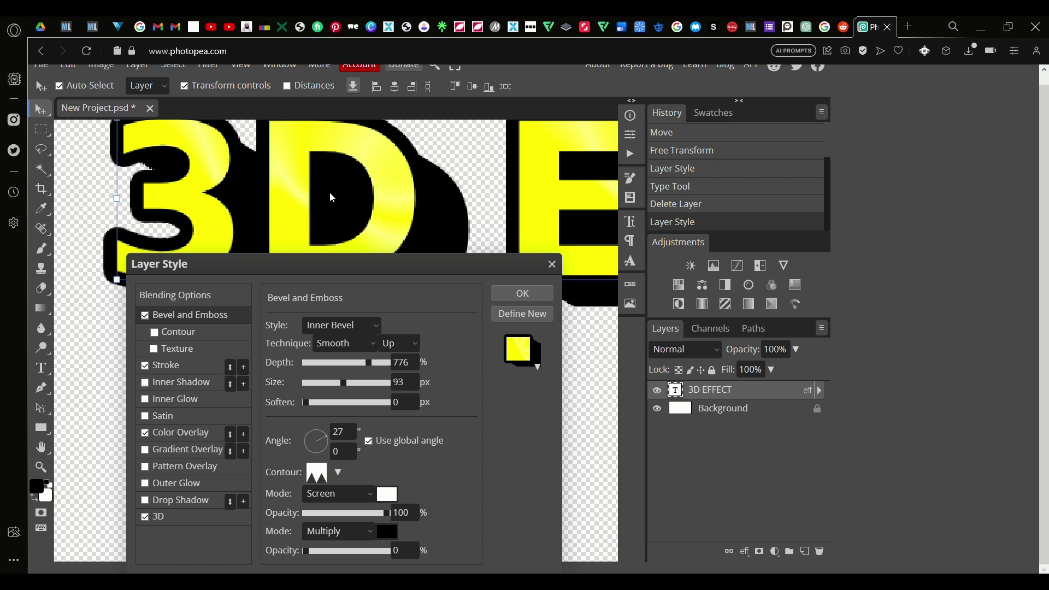
scroll(332, 198, down, 1)
scroll(332, 197, up, 3)
scroll(332, 198, down, 2)
Turn off the yellow Color Overlay, leaving glossy black letters
scroll(333, 198, up, 1)
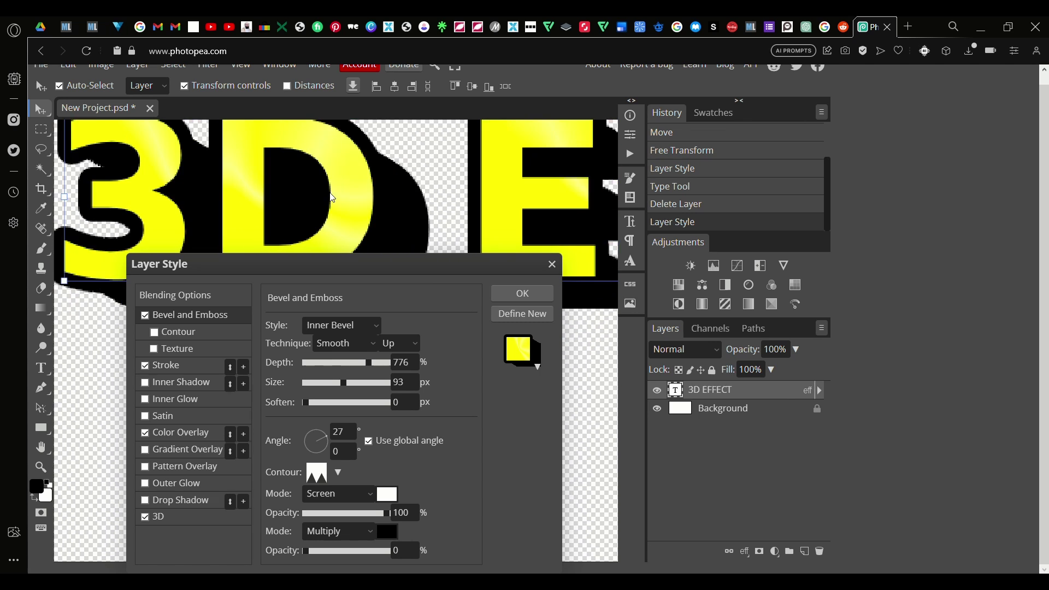
scroll(332, 197, right, 2)
scroll(339, 208, down, 1)
scroll(350, 224, right, 2)
scroll(358, 241, up, 1)
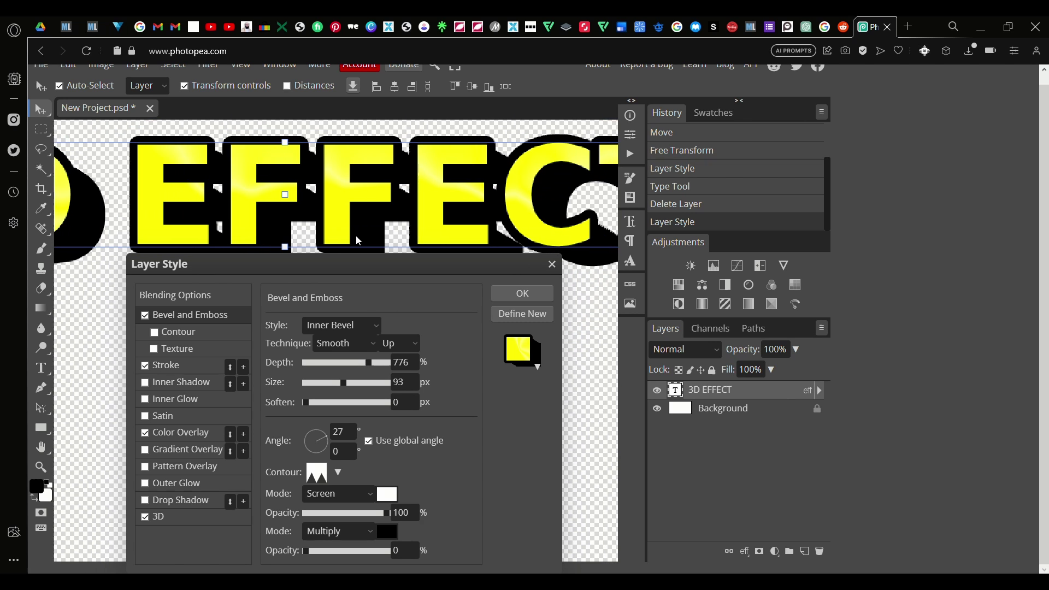
click(153, 438)
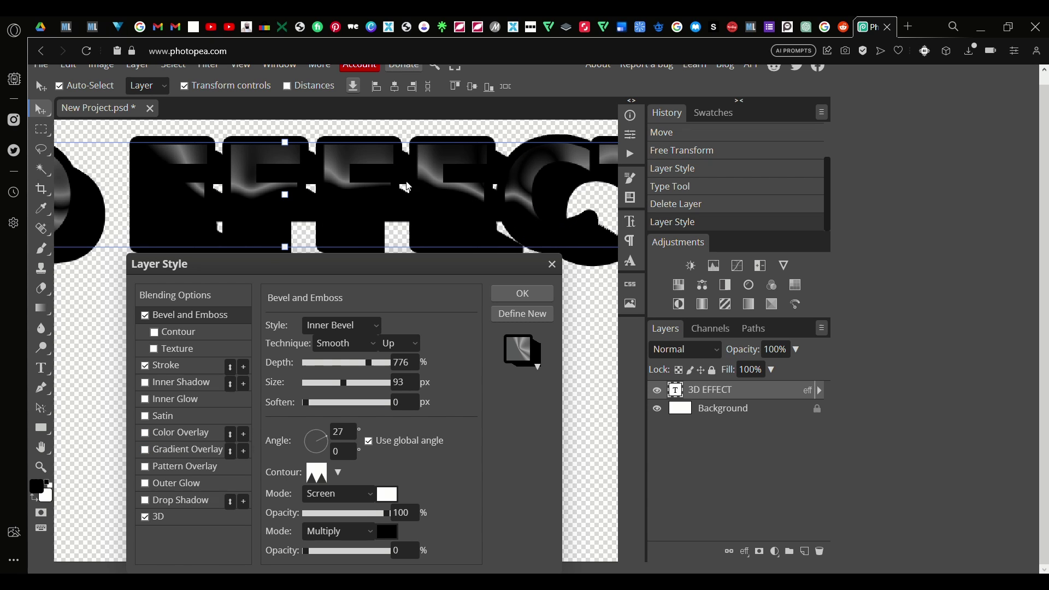
Try then remove a Pattern Overlay, and enable a Gradient Overlay on the text instead
click(164, 467)
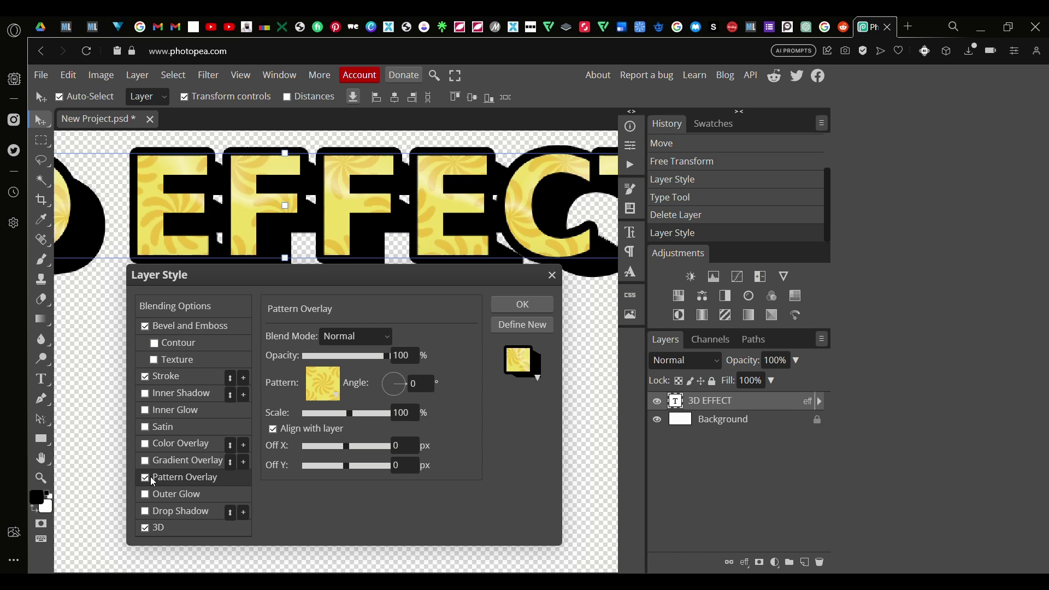
click(153, 479)
click(146, 462)
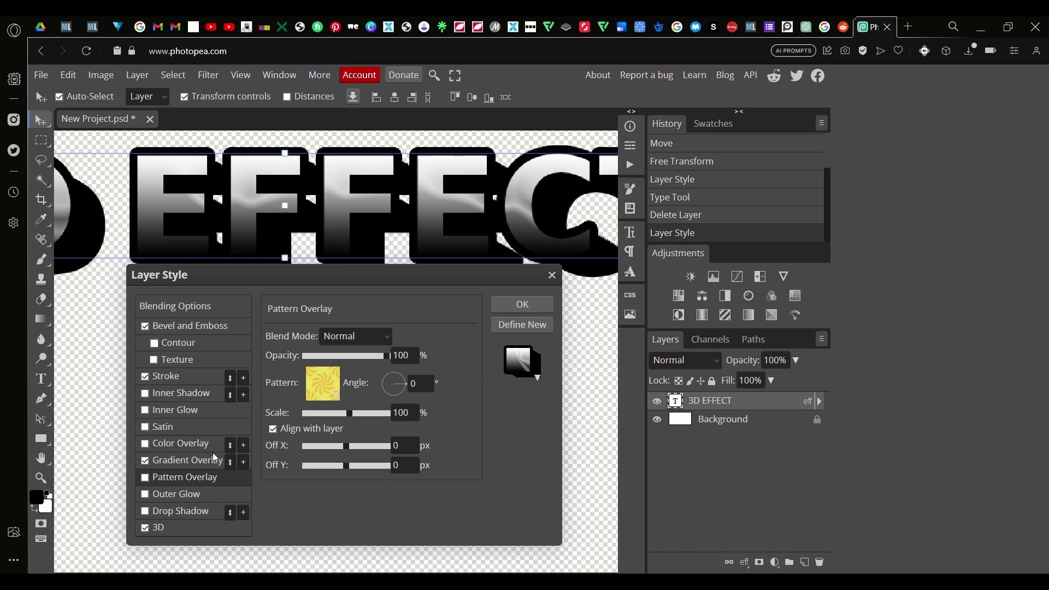
click(192, 465)
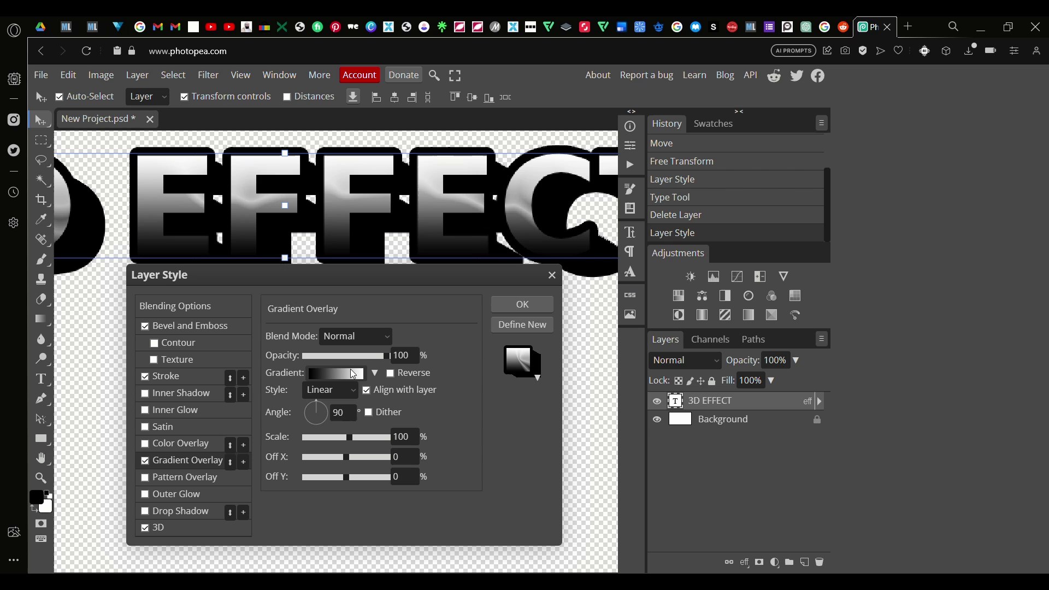
Try the red-yellow-blue and orange-yellow gradient presets on the overlay
click(352, 375)
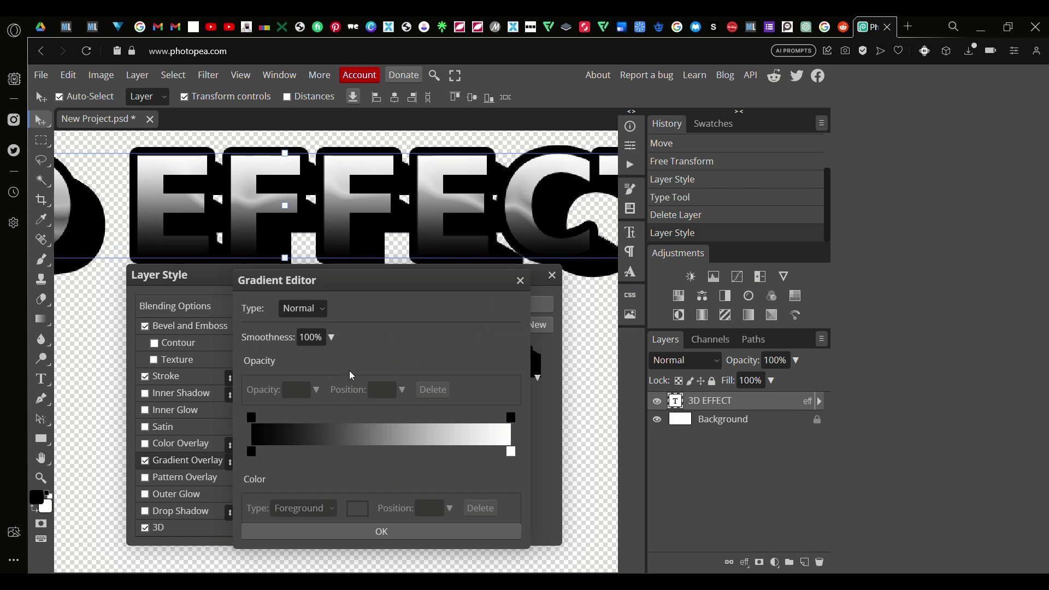
click(520, 281)
click(380, 375)
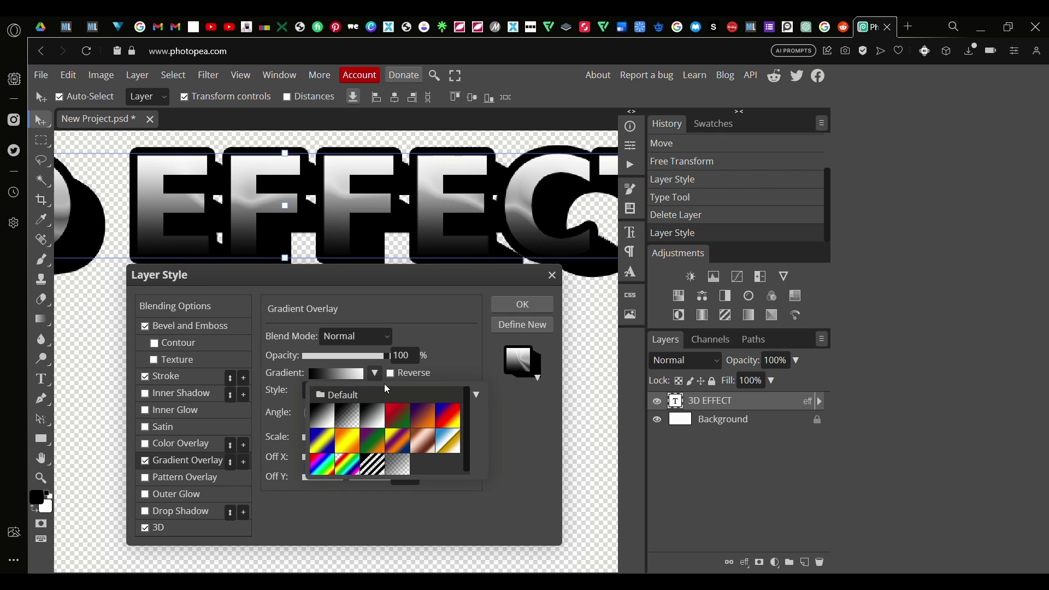
click(449, 418)
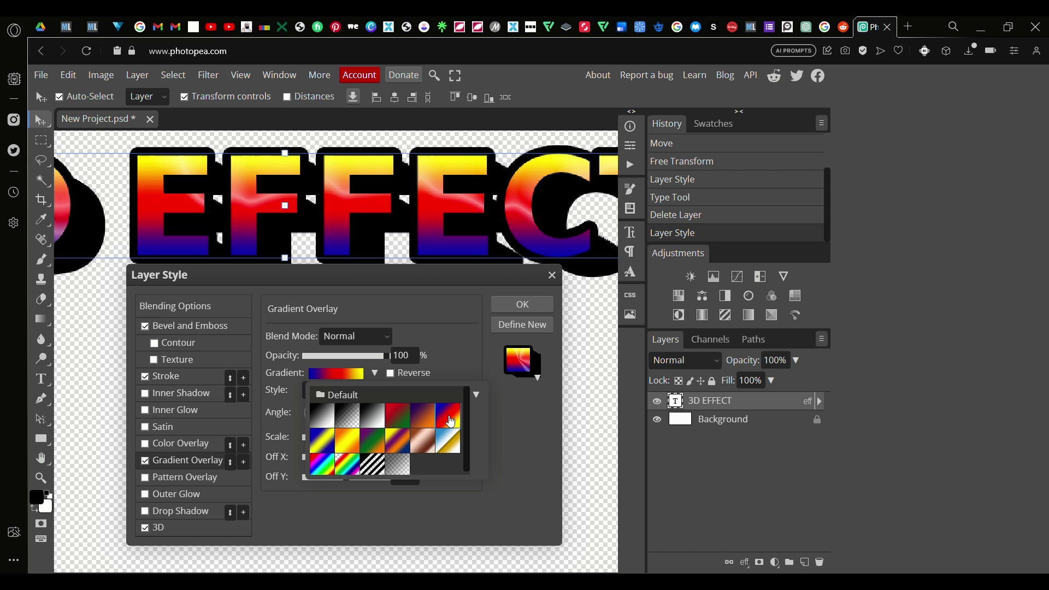
click(351, 441)
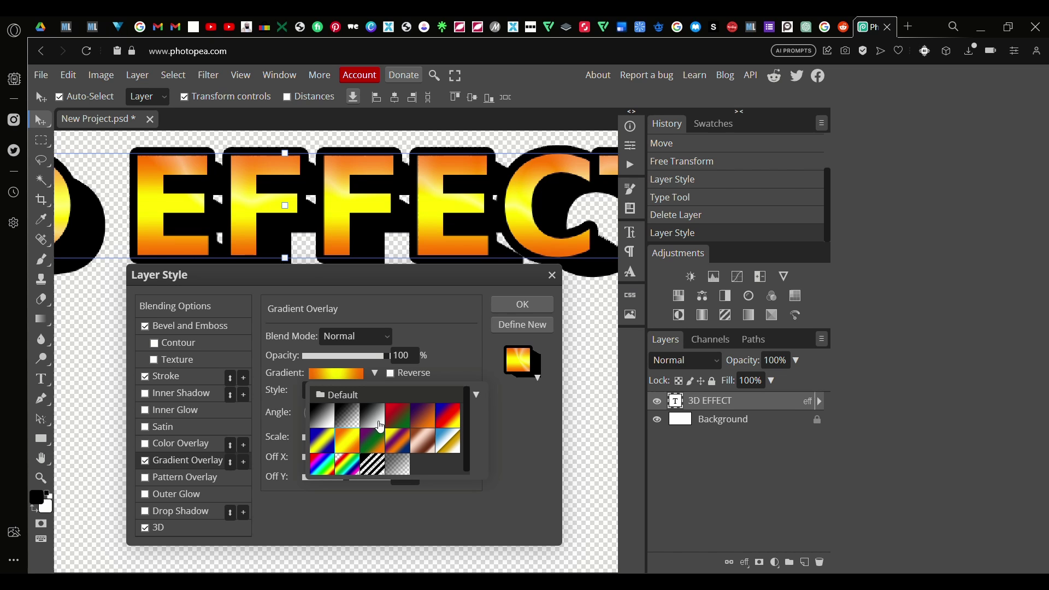
click(457, 409)
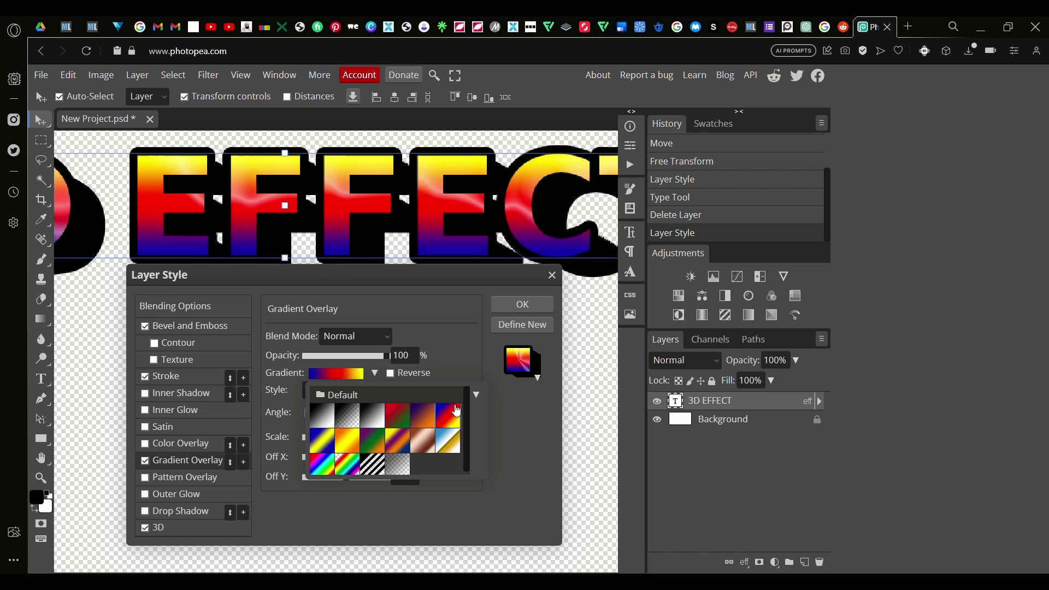
click(417, 355)
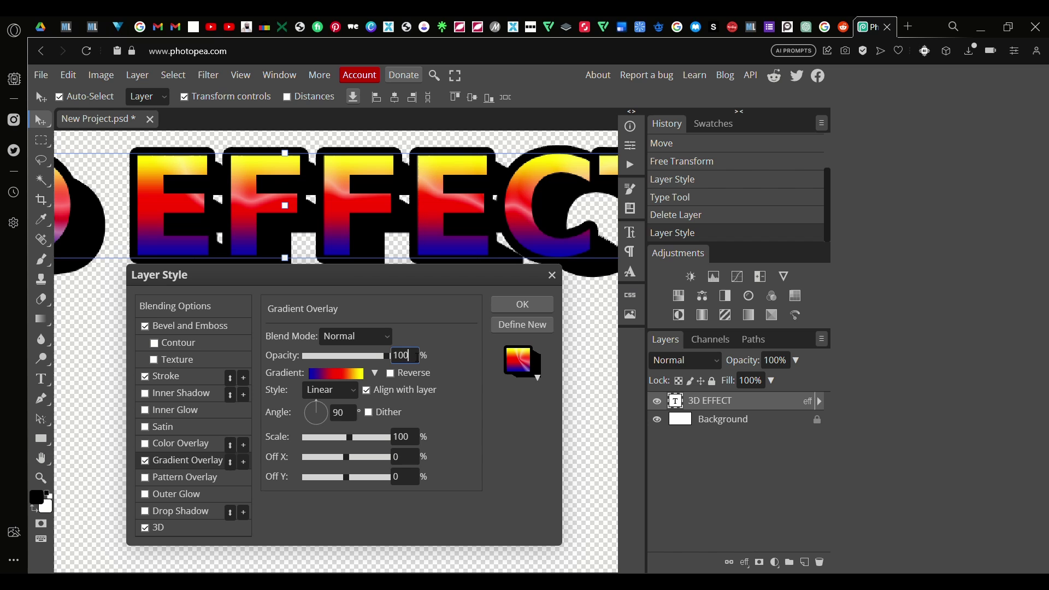
key(Tab)
Choose the black-to-white gradient preset for the overlay
click(375, 373)
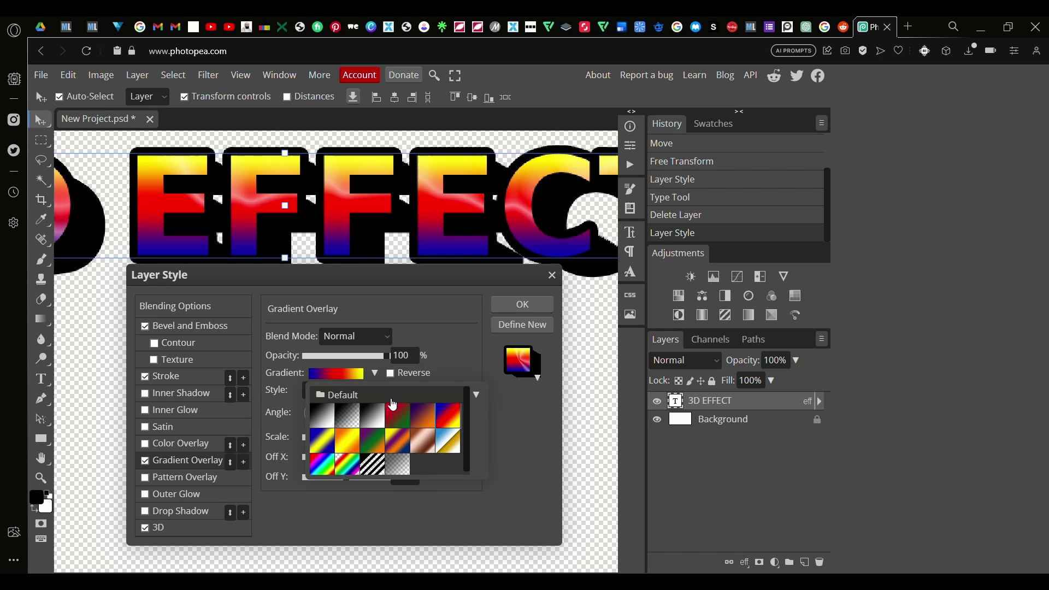
click(462, 338)
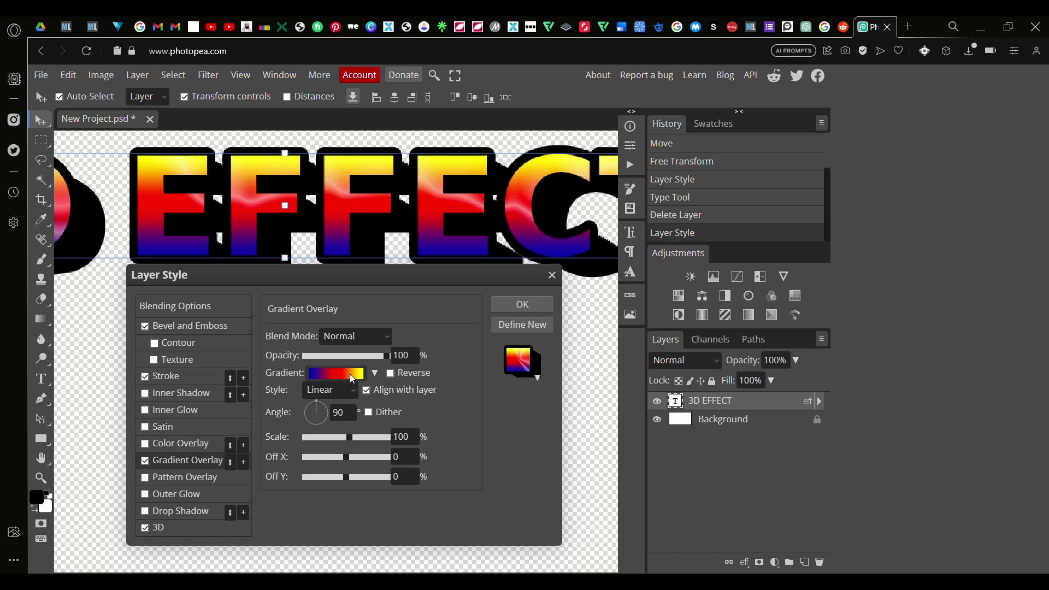
click(375, 373)
click(322, 416)
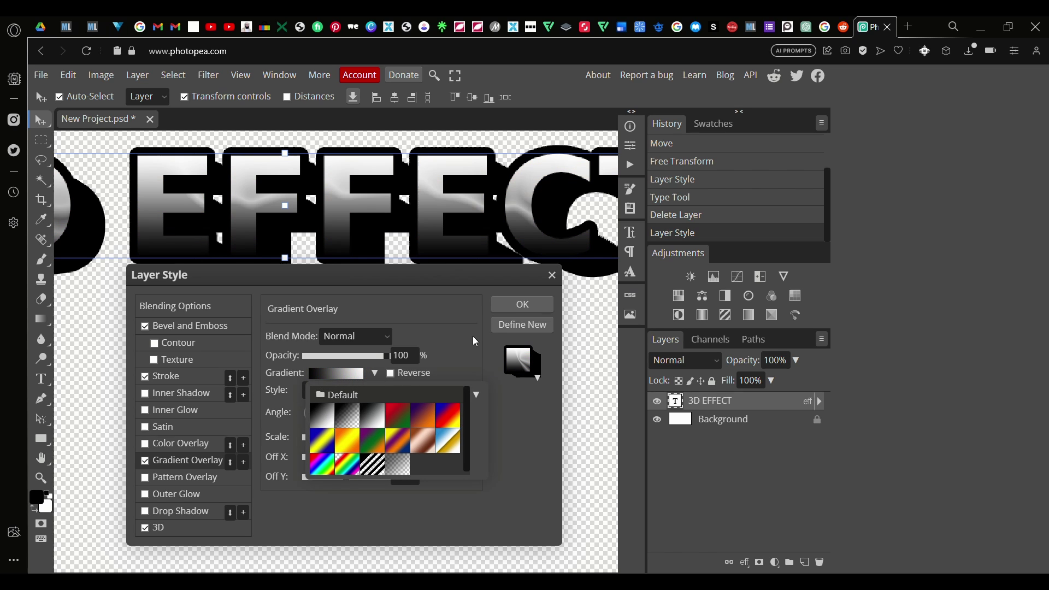
click(475, 340)
In the Gradient Editor, make the left colour stop a bright orange
click(338, 374)
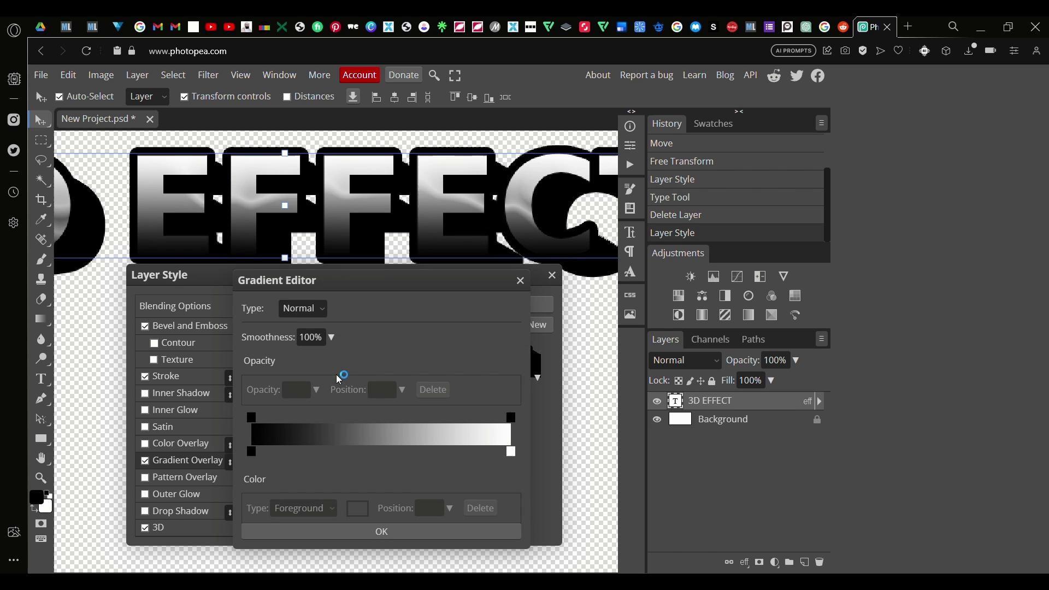
click(252, 452)
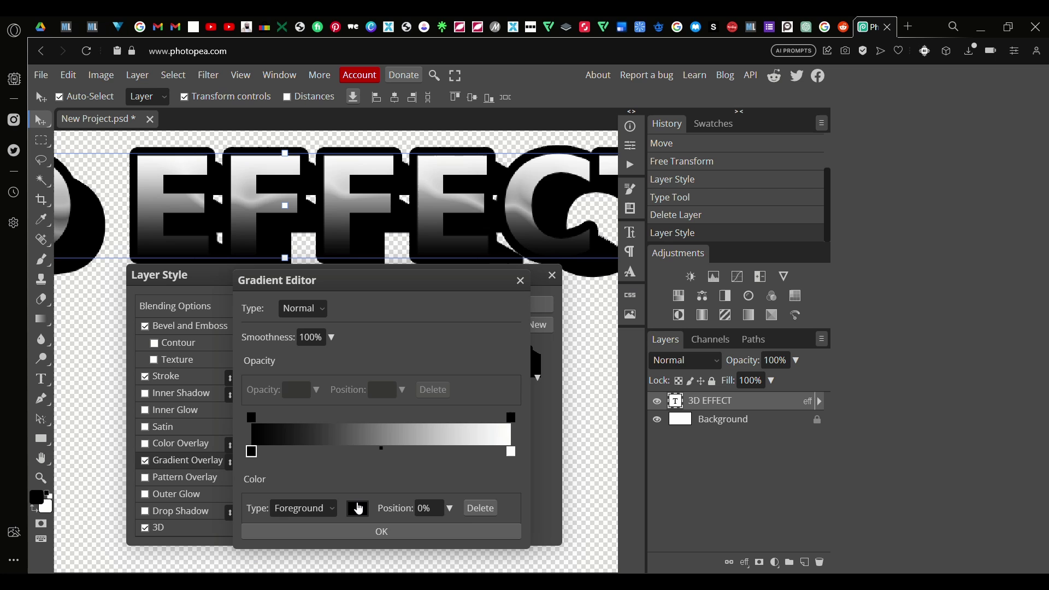
click(359, 509)
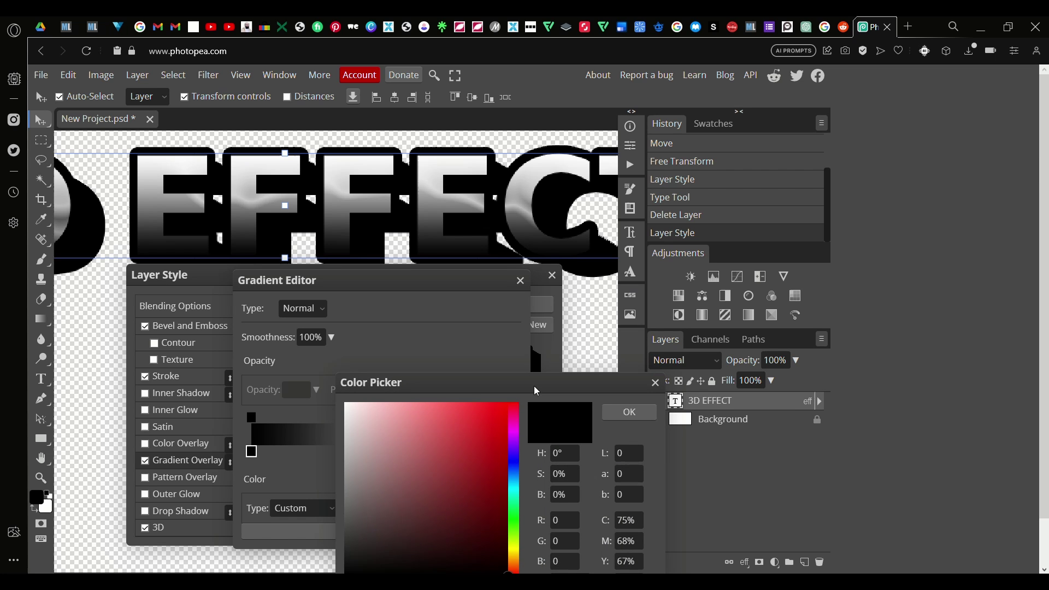
drag(536, 390, 547, 338)
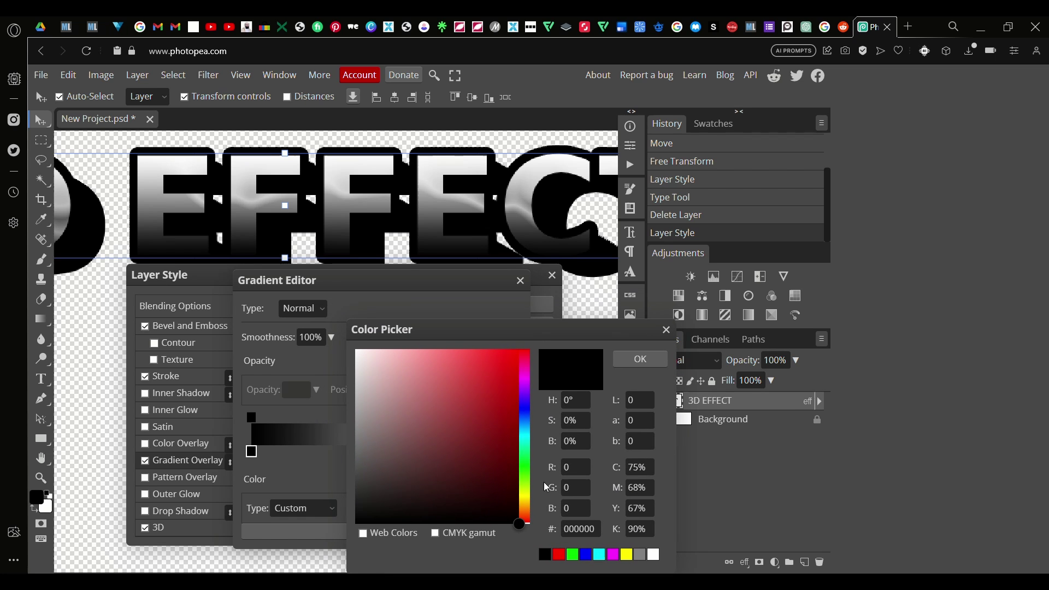
drag(529, 517, 529, 512)
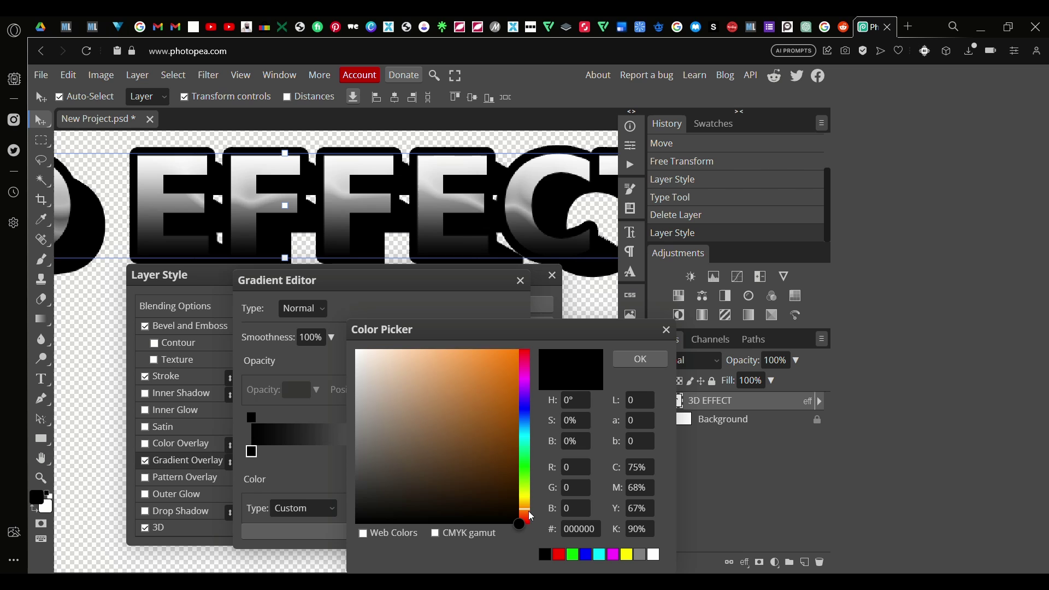
drag(445, 382, 642, 268)
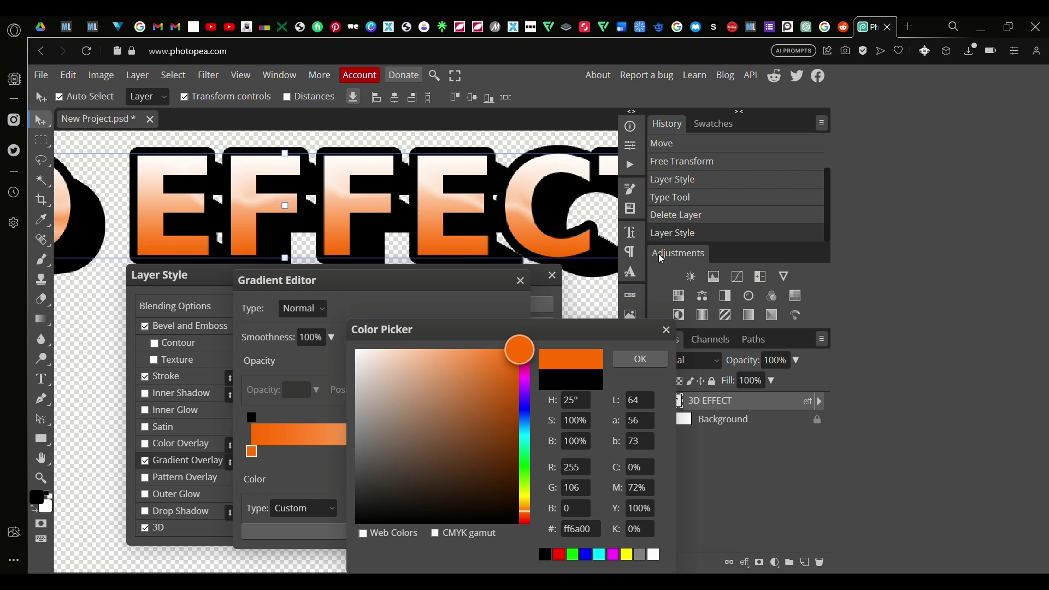
click(643, 359)
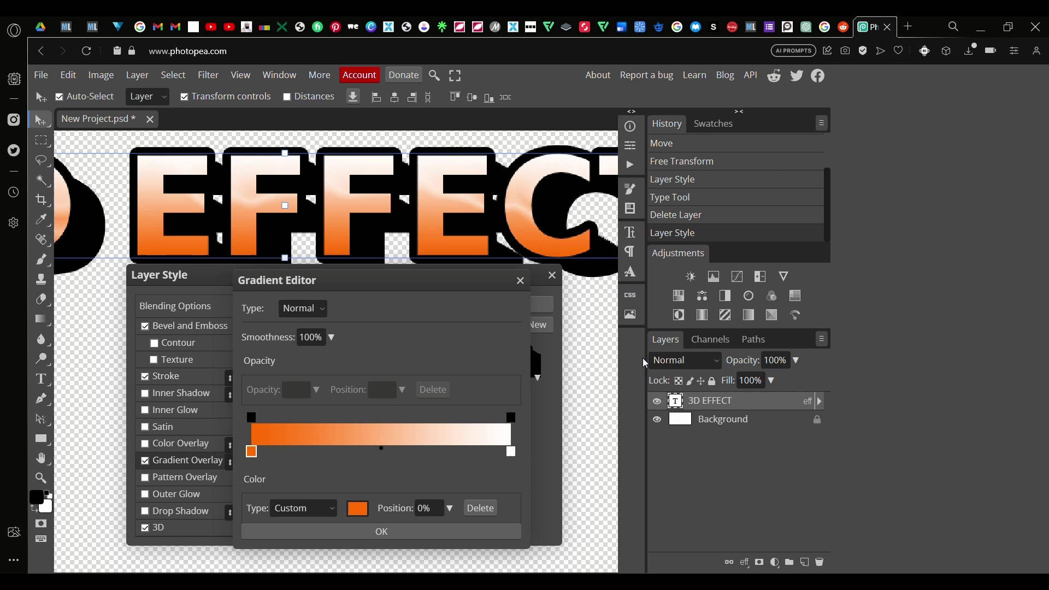
Change the right (white) gradient stop to yellow ffff00
click(512, 454)
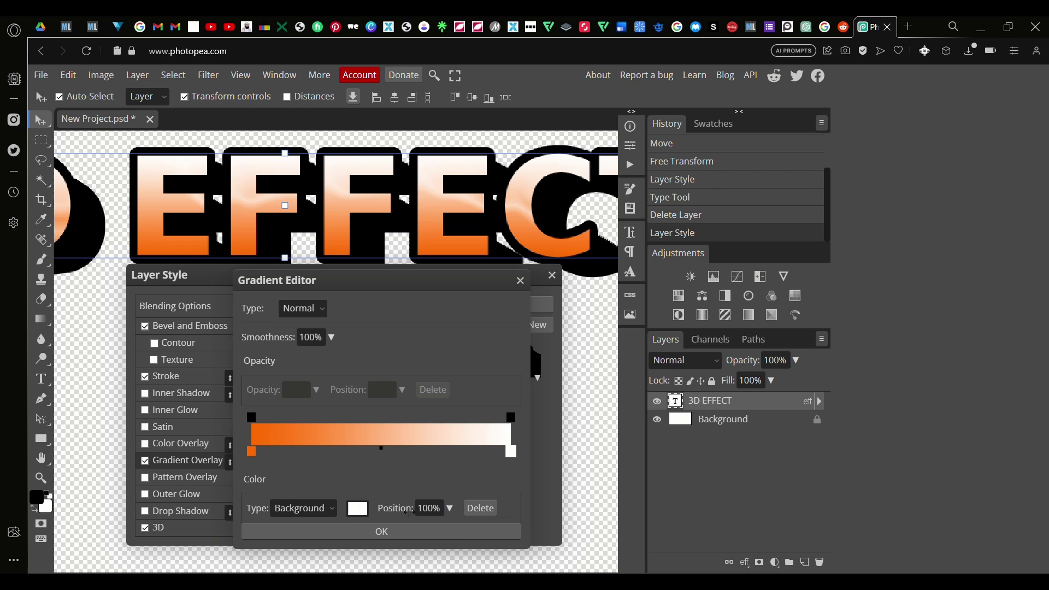
click(357, 511)
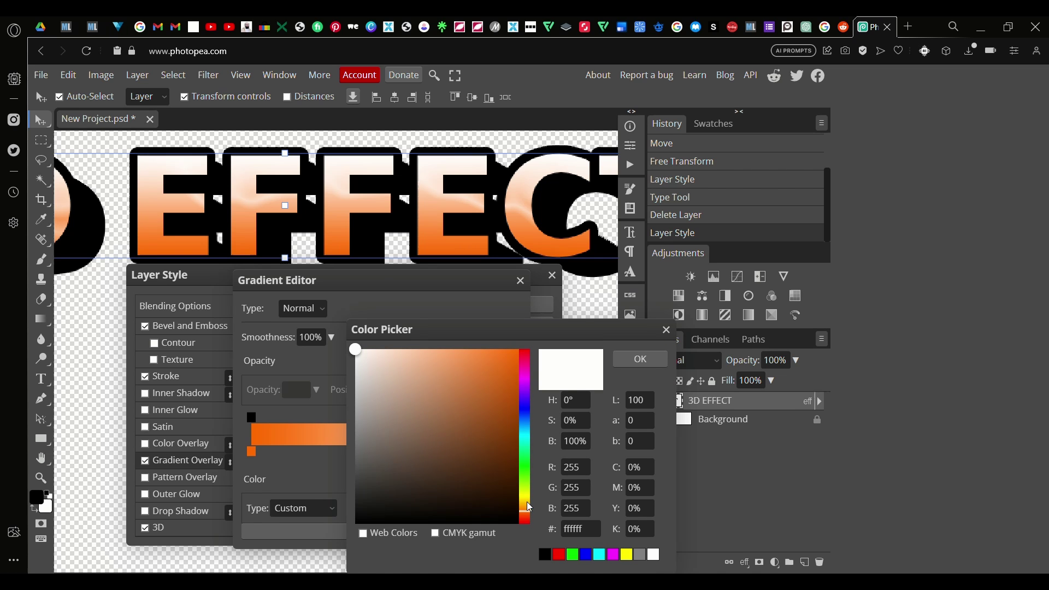
click(630, 555)
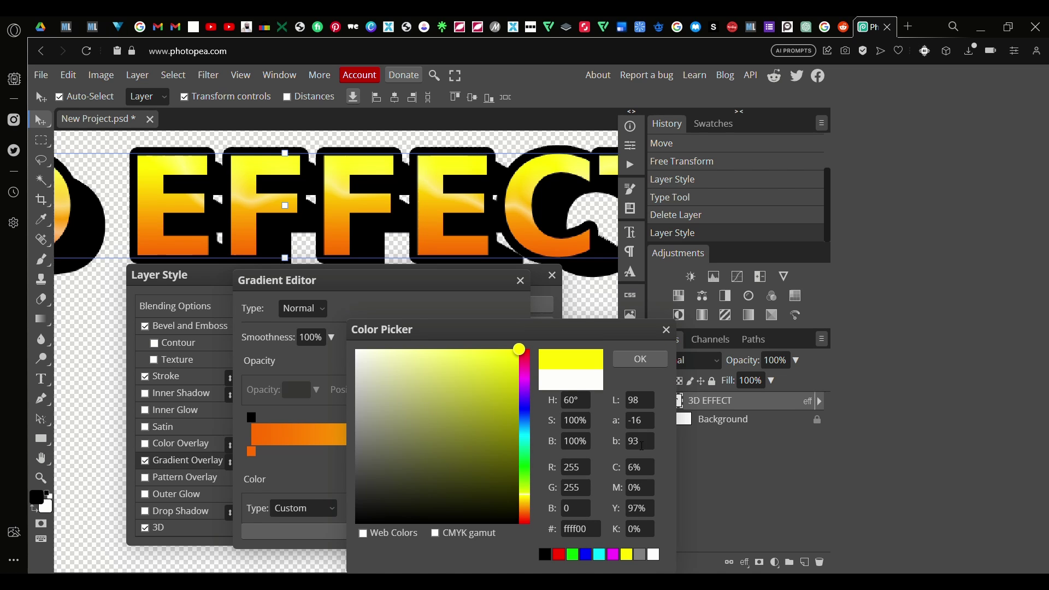
click(638, 358)
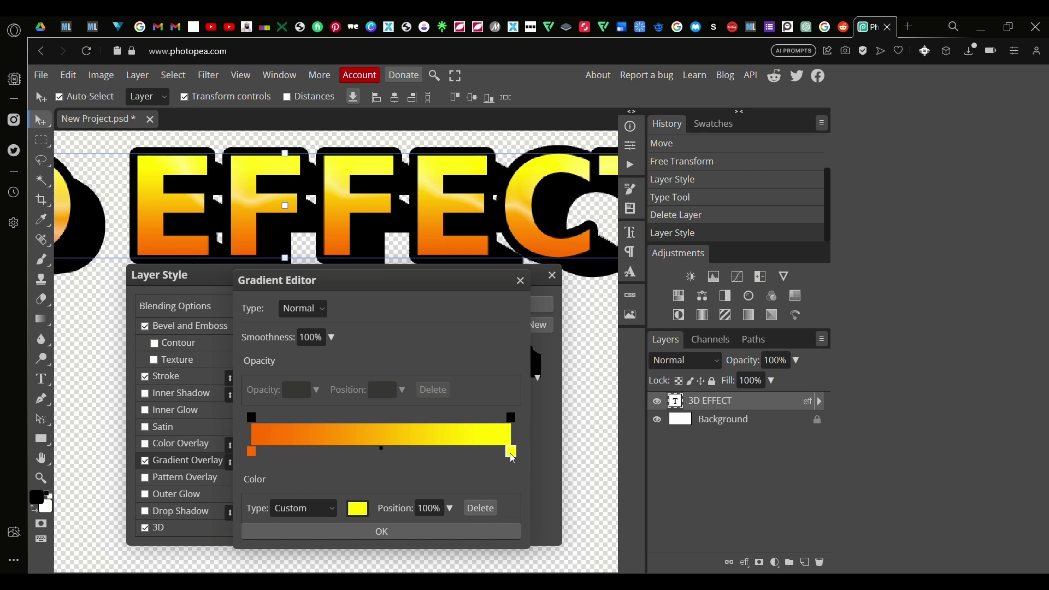
Shift the left stop to red-orange ff3e00 and apply the edited gradient
click(251, 451)
click(358, 509)
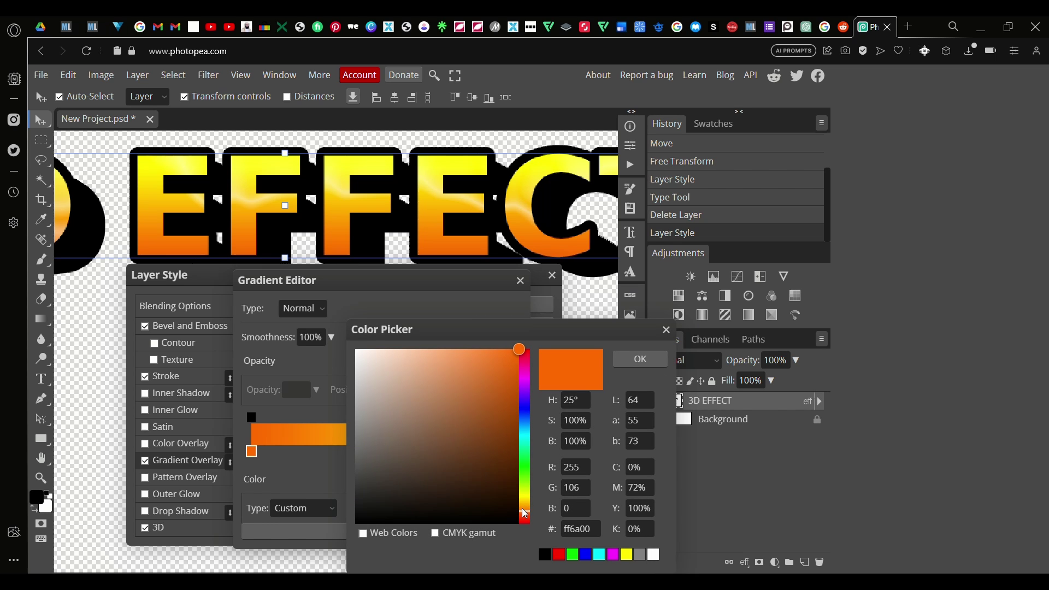
drag(522, 509, 525, 521)
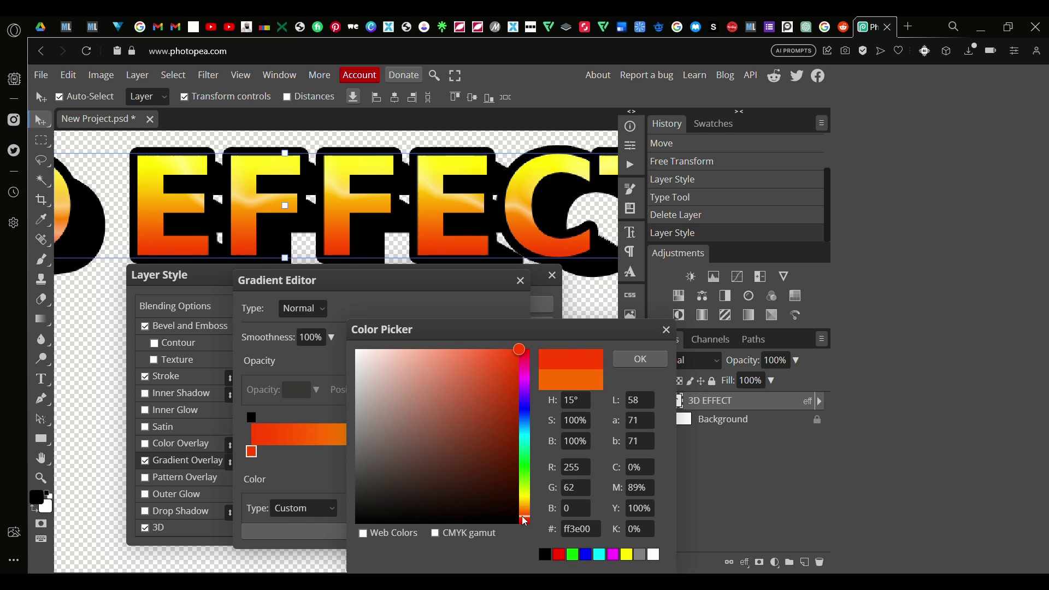
click(654, 359)
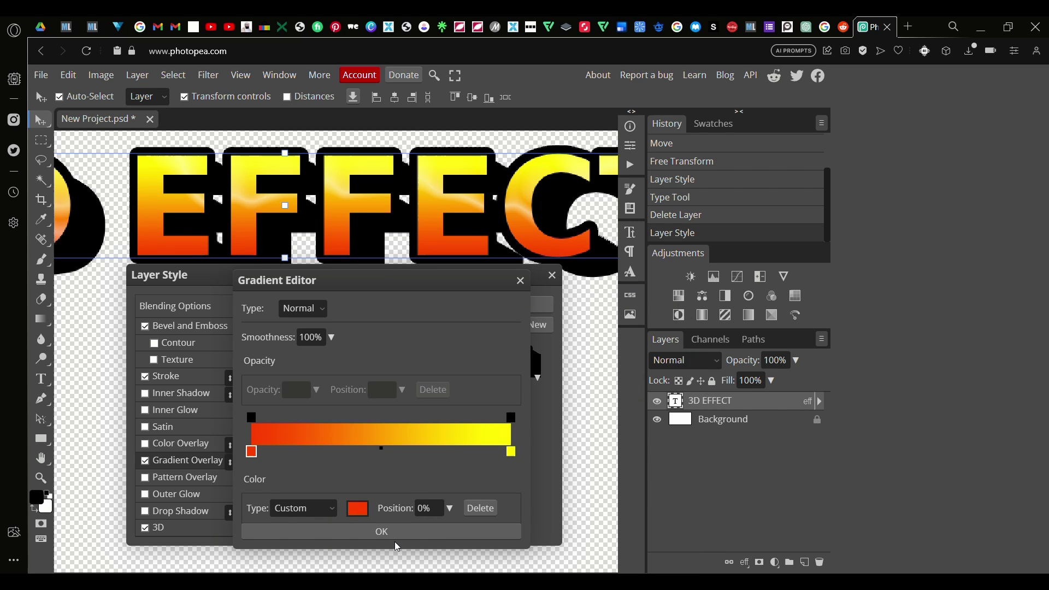
click(355, 533)
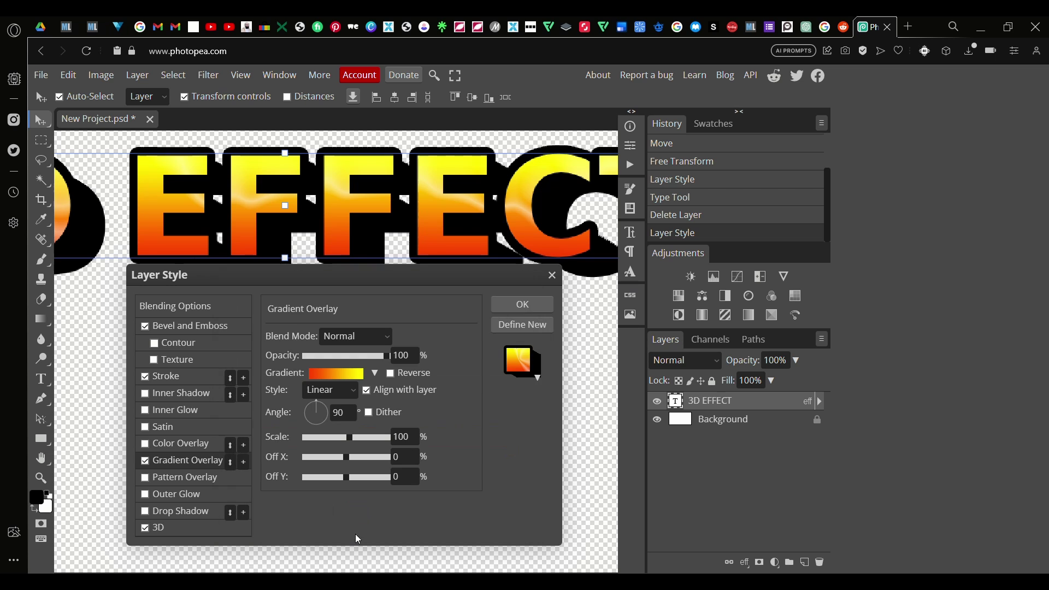
Reduce the Bevel and Emboss size to 81 px
click(188, 328)
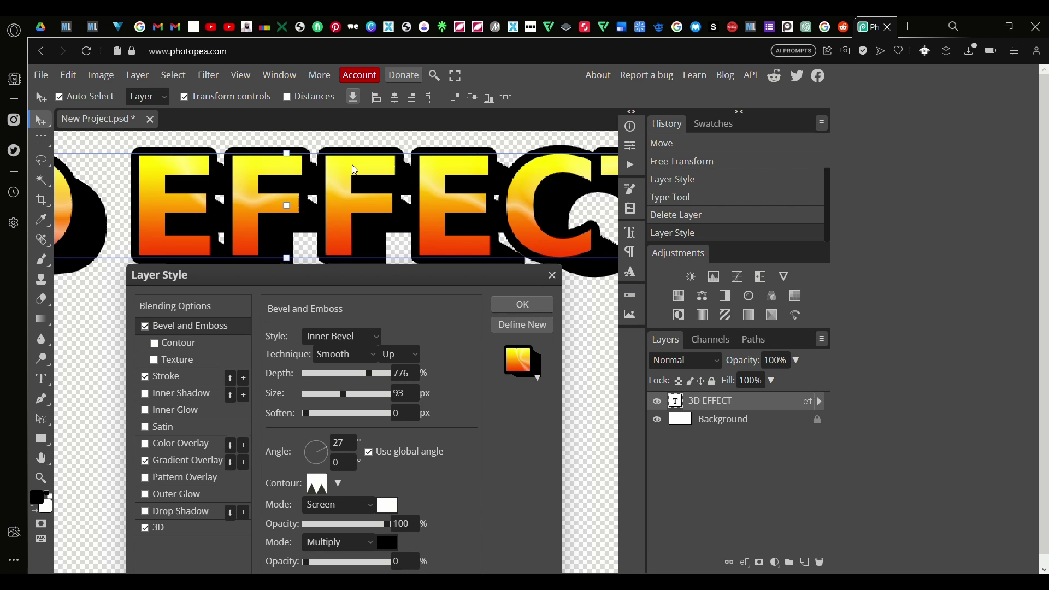
scroll(112, 221, left, 4)
scroll(113, 221, down, 2)
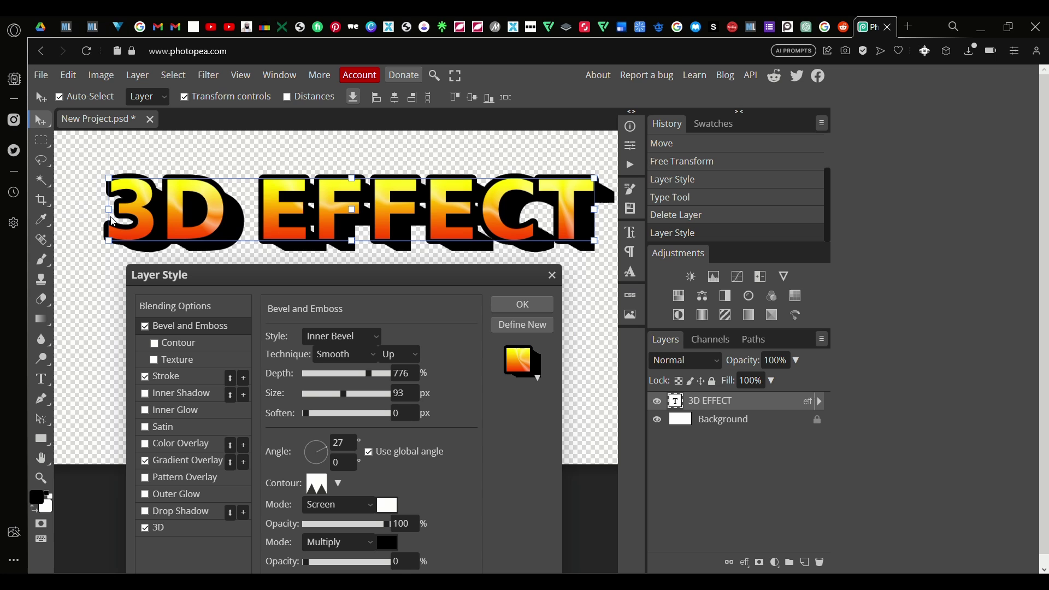
scroll(162, 223, up, 1)
scroll(162, 223, up, 2)
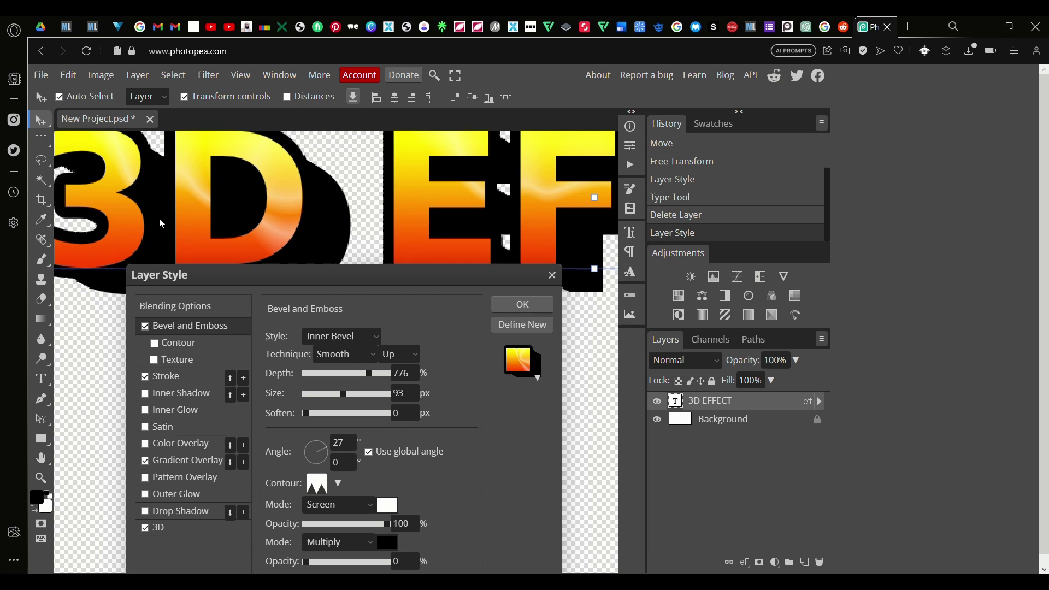
scroll(261, 168, down, 1)
scroll(260, 168, up, 2)
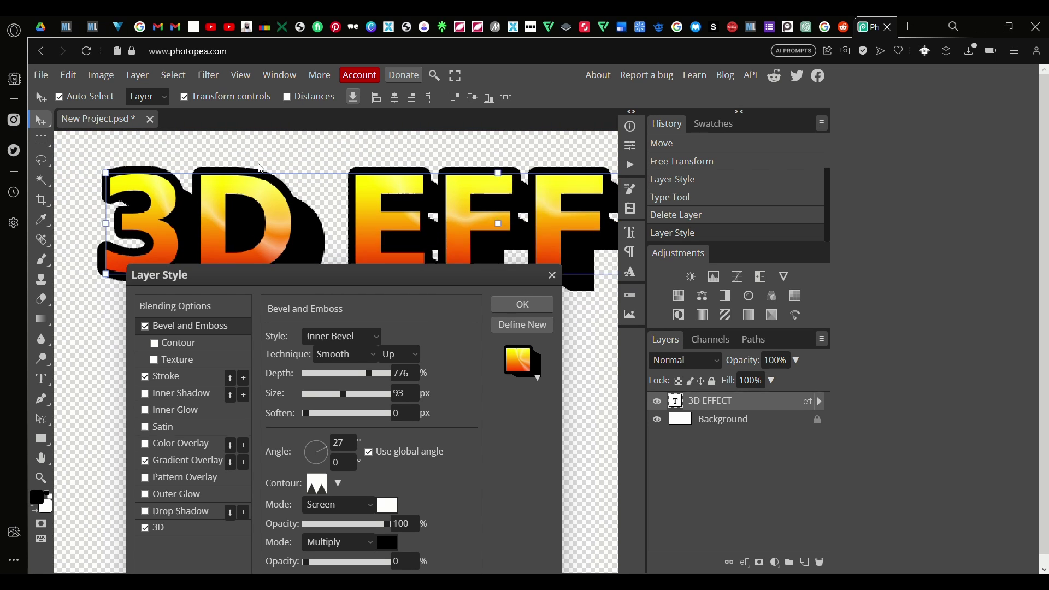
scroll(335, 181, up, 1)
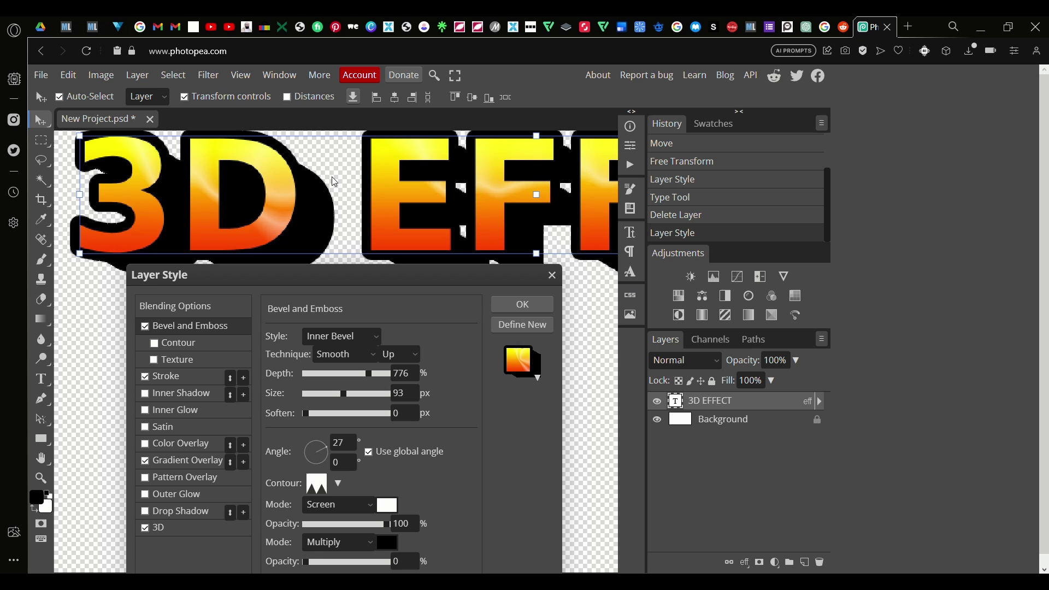
scroll(335, 182, down, 3)
scroll(334, 191, right, 3)
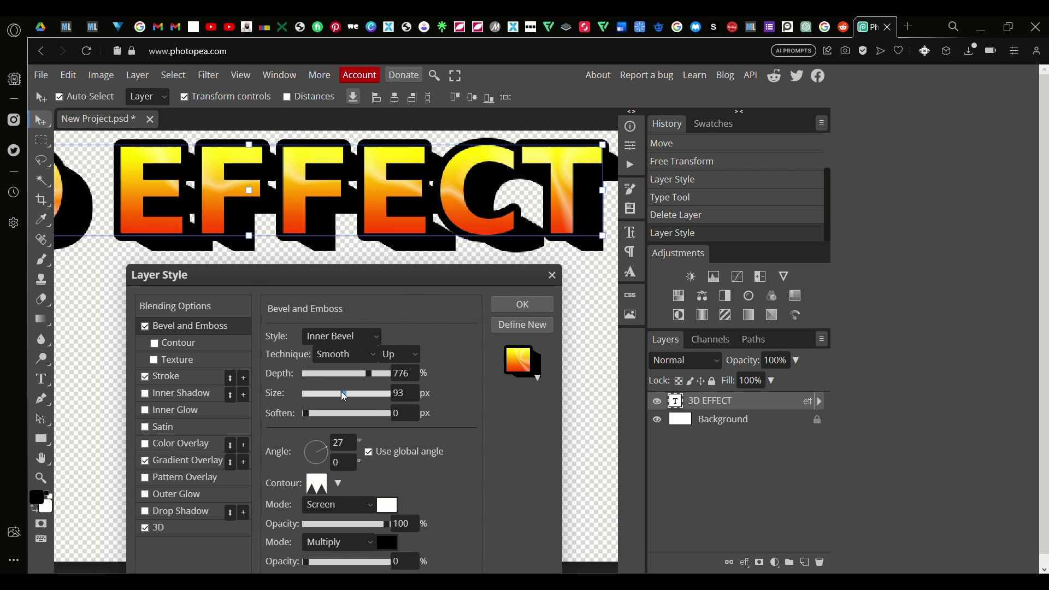
mouse_move(343, 393)
mouse_down()
mouse_move(361, 392)
mouse_move(337, 393)
mouse_up()
Try several bevel contour shapes and settle on one that adds glossy highlights
click(336, 485)
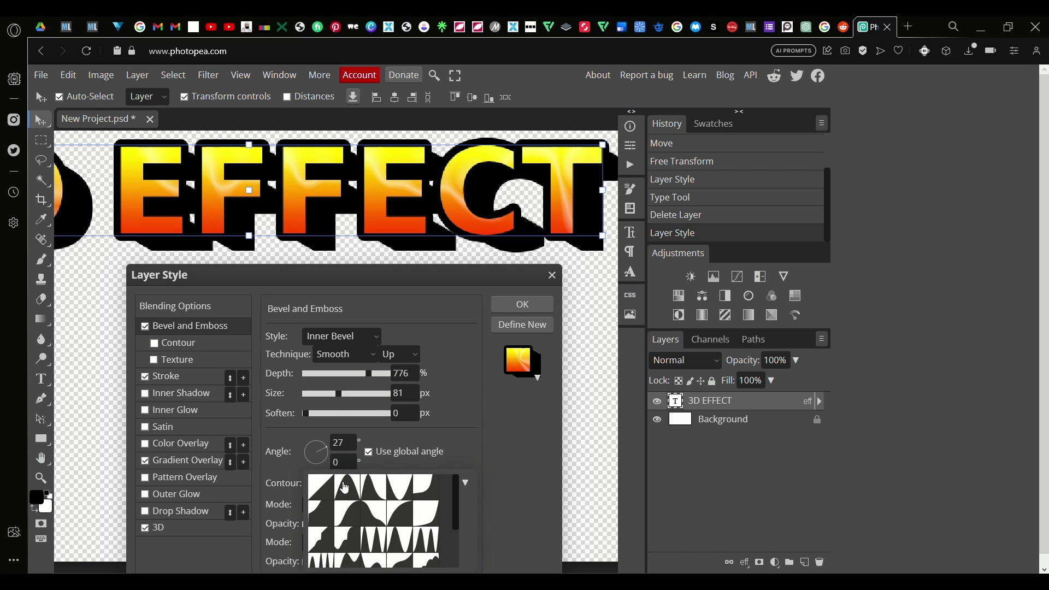
scroll(358, 492, down, 3)
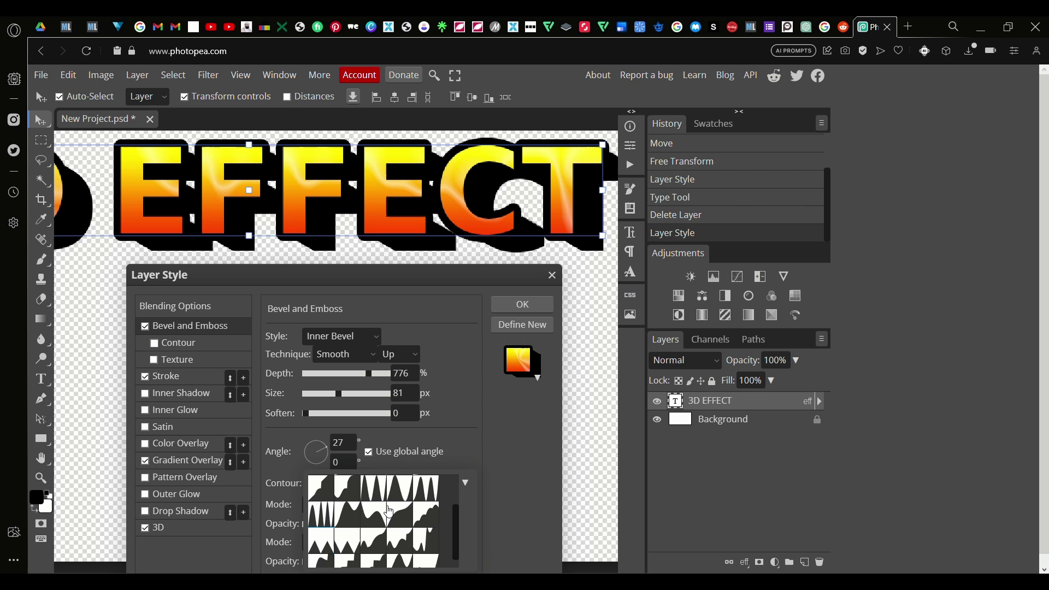
click(327, 520)
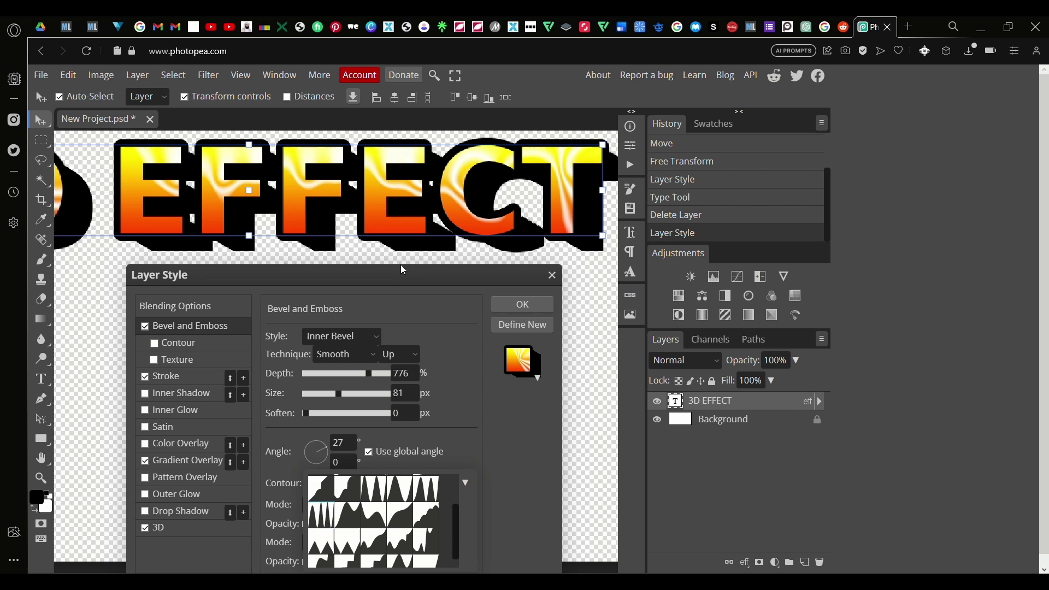
scroll(401, 256, left, 5)
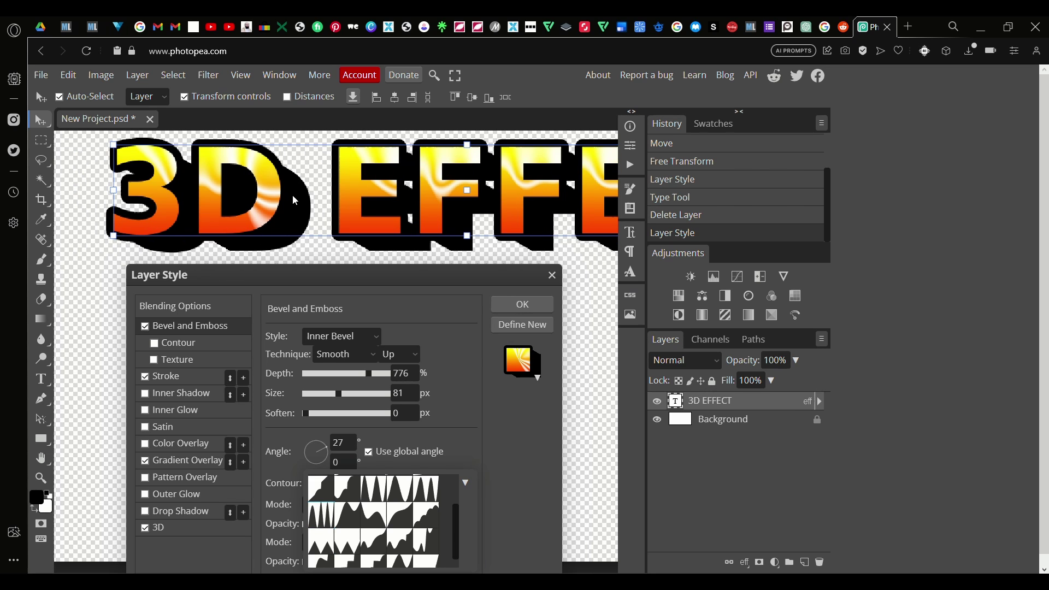
click(426, 495)
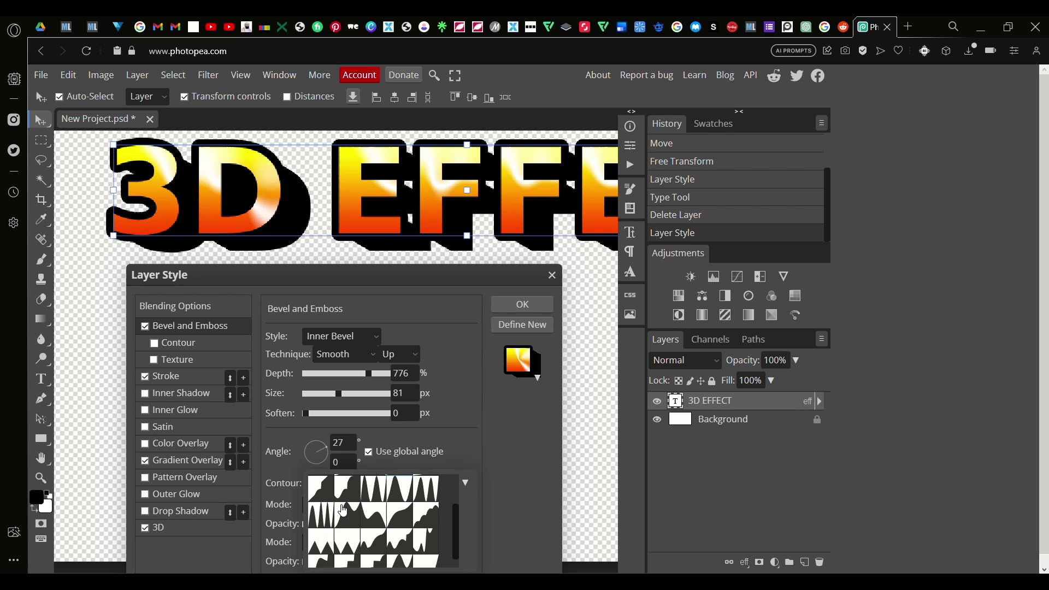
scroll(343, 511, down, 1)
click(321, 536)
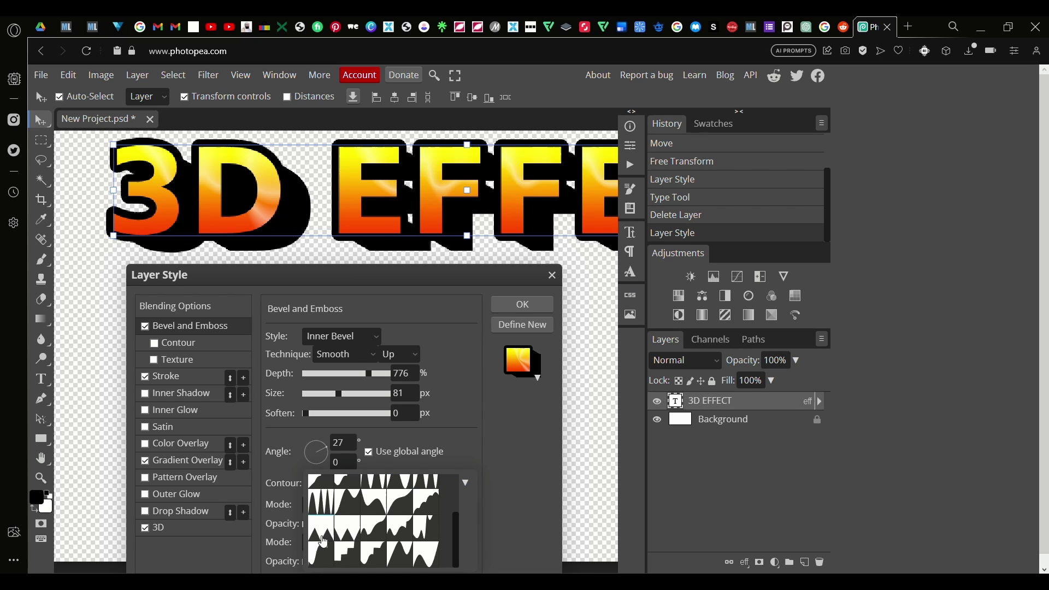
Apply the layer style, zoom out to the full canvas and deselect the text layer
click(505, 305)
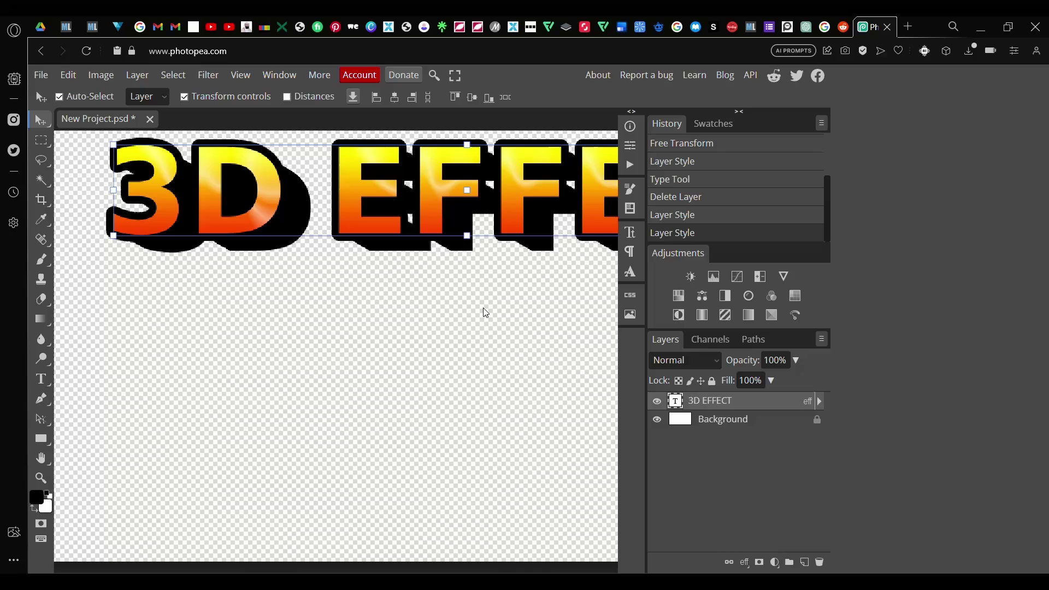
scroll(288, 328, down, 3)
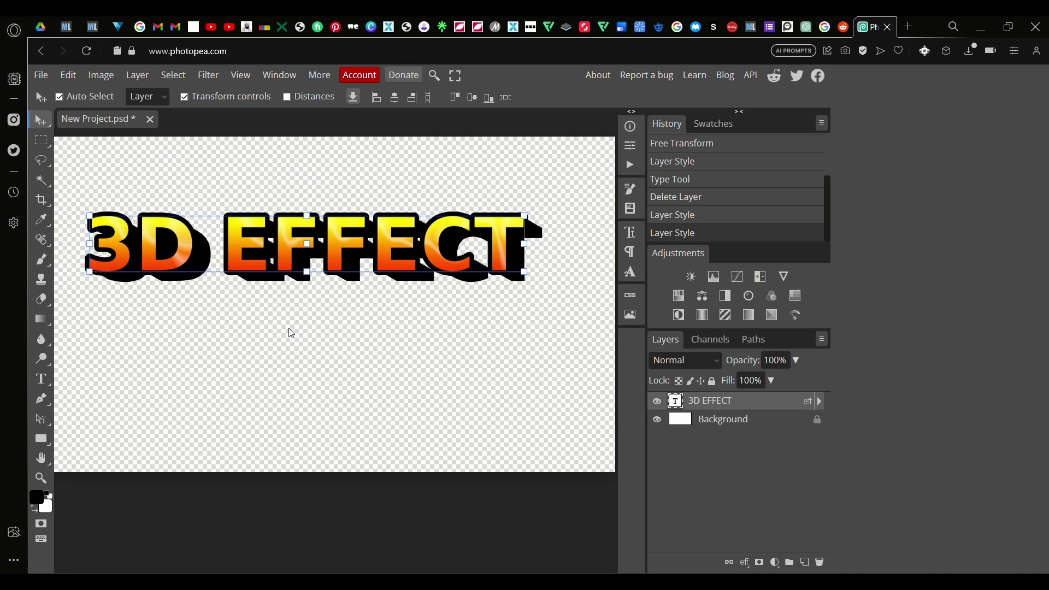
scroll(433, 256, down, 1)
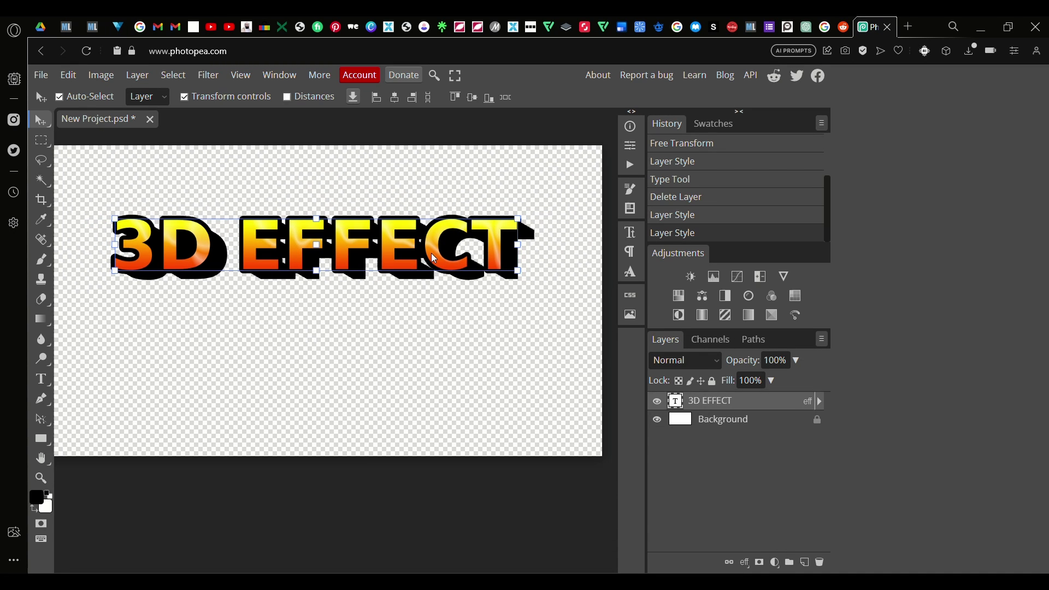
scroll(306, 371, down, 1)
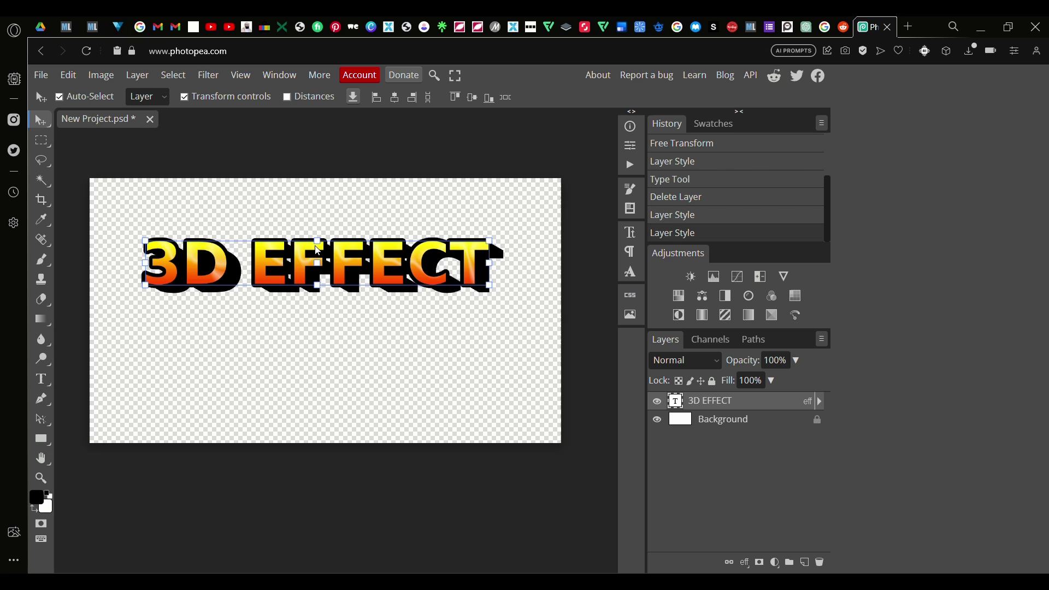
click(369, 376)
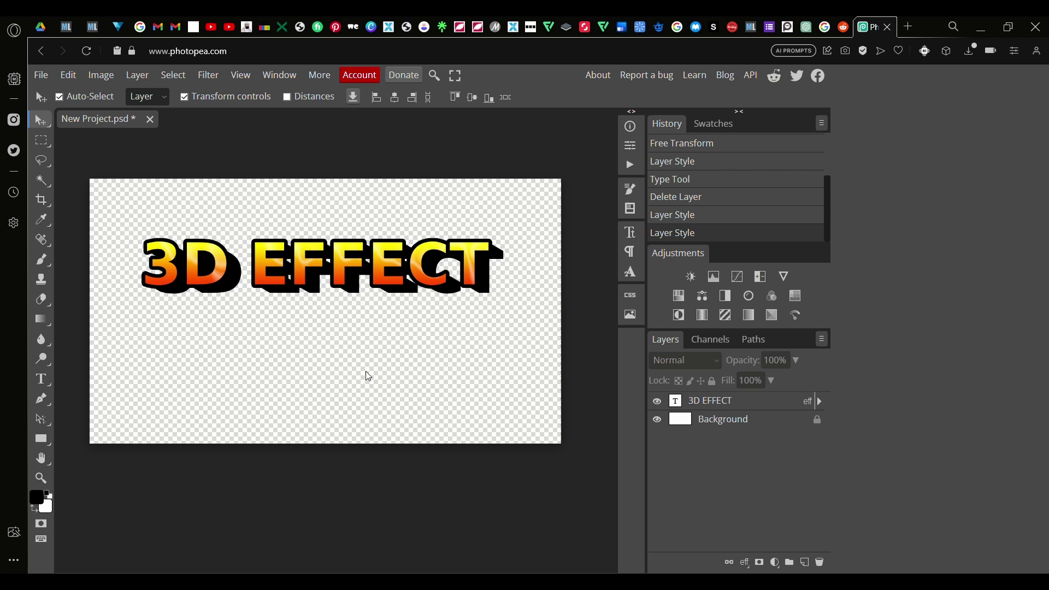